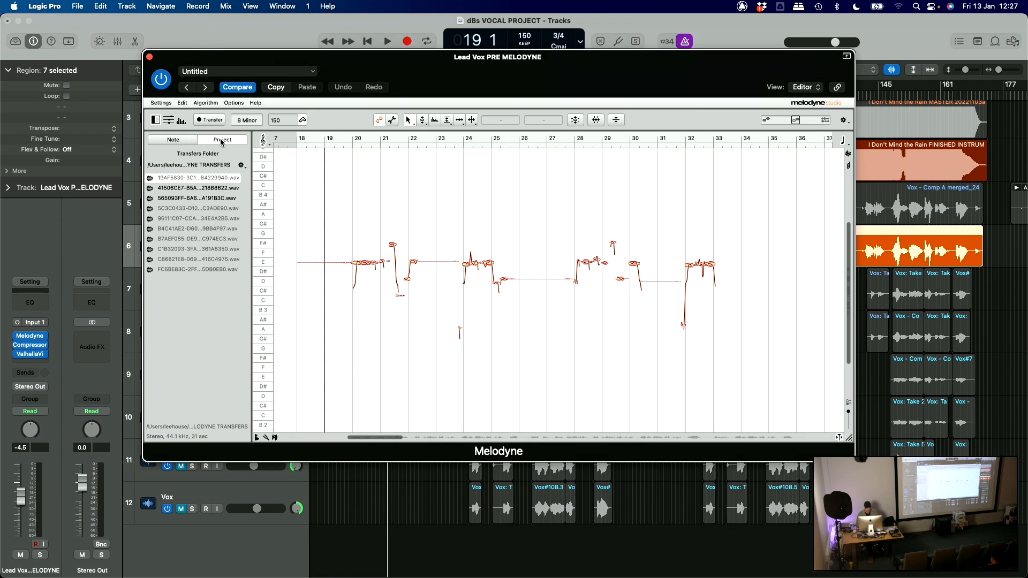
Step: Show the note parameters in the inspector, enlarge the Melodyne window, and zoom in horizontally on the lead vocal
click(178, 141)
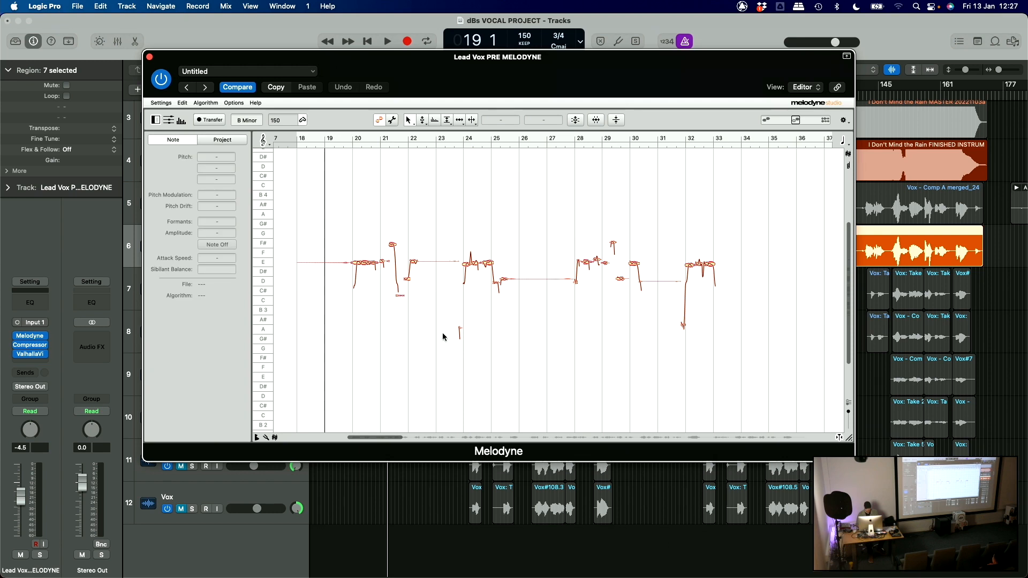
drag(846, 432, 903, 484)
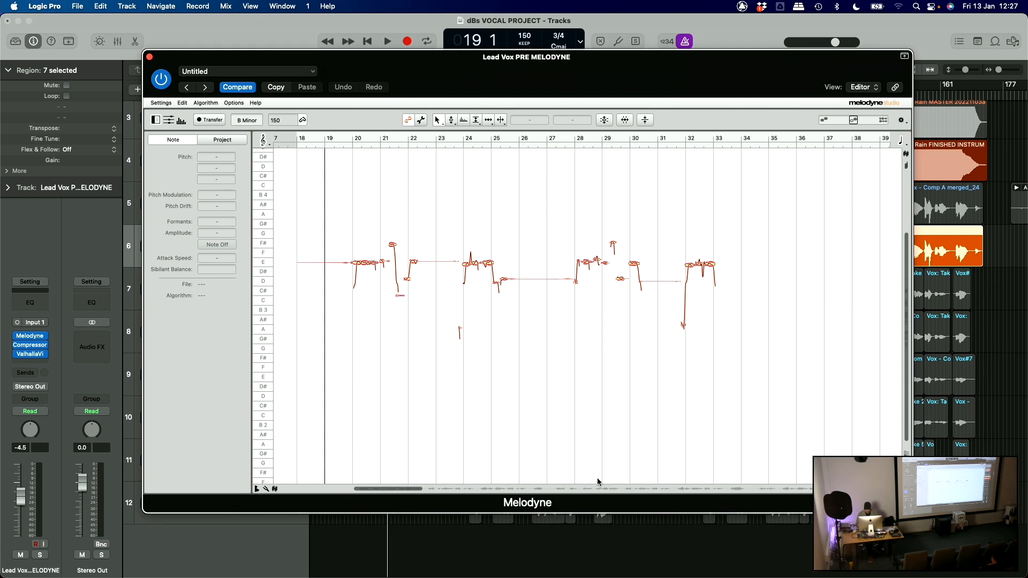
drag(421, 489, 392, 489)
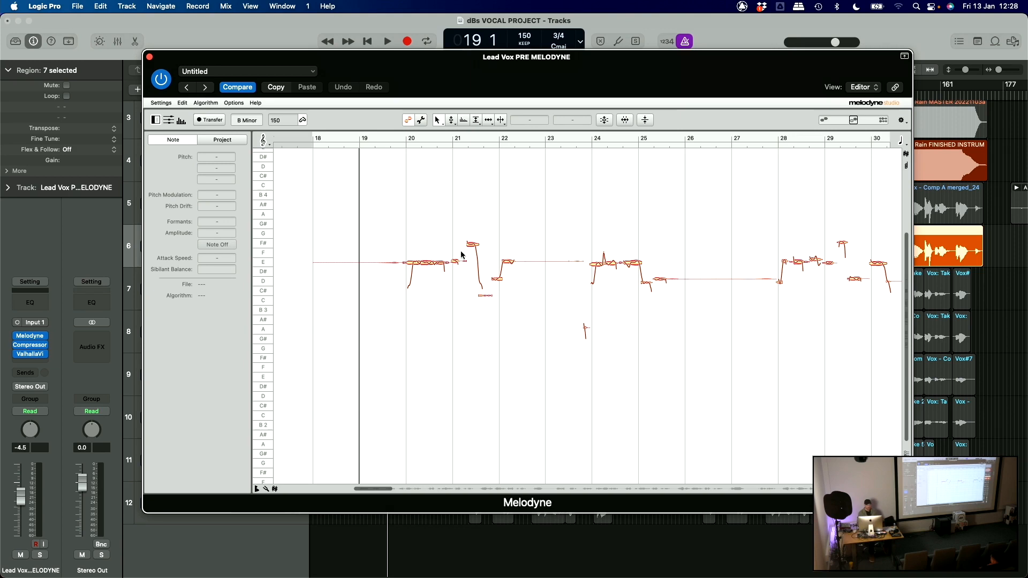
Step: Use the Note Separation tool to split the slide-ins from the starts of the notes at bars 20 and 24
click(503, 119)
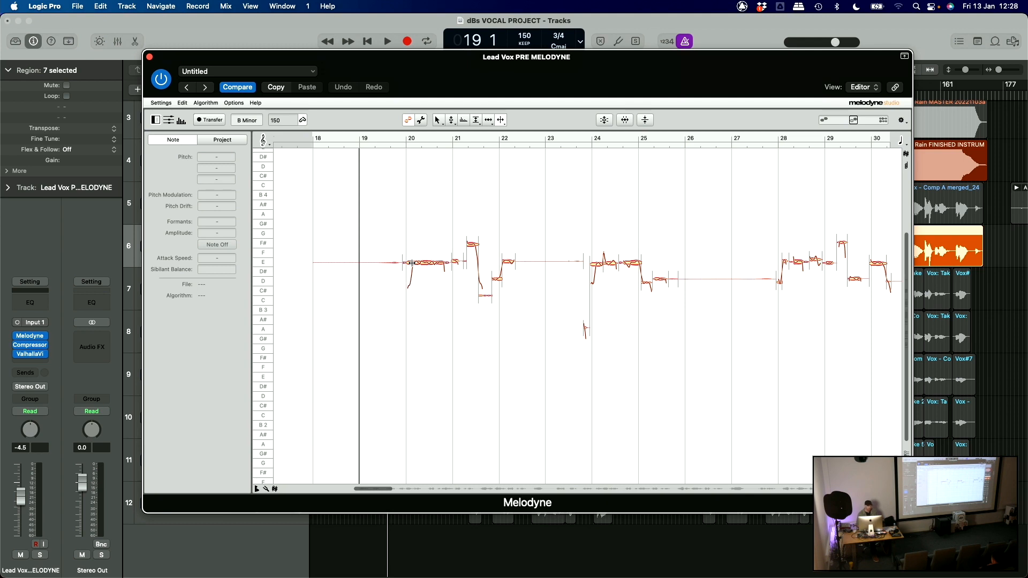
click(412, 262)
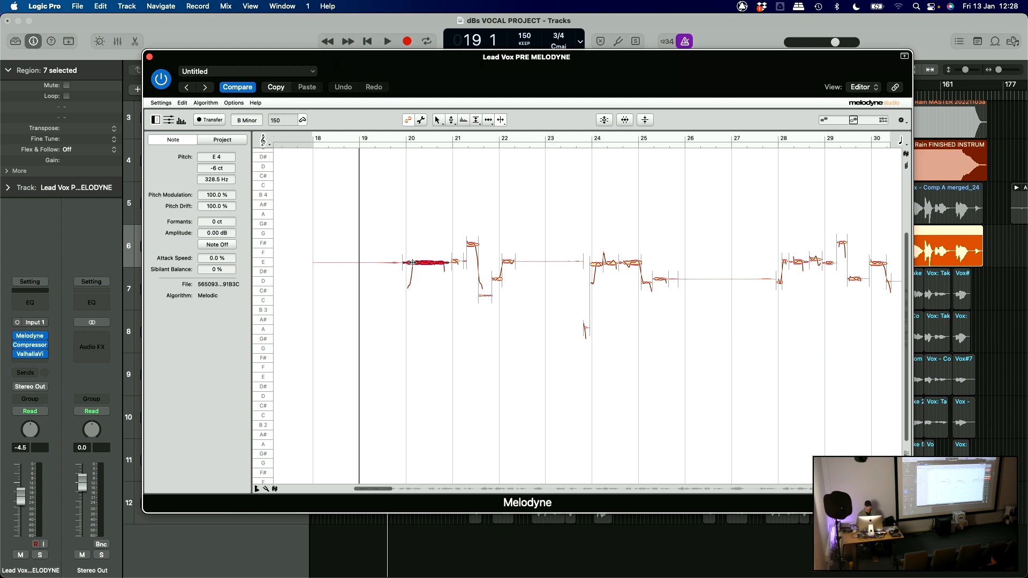
click(408, 285)
click(592, 282)
Step: Separate the slide-ins from the starts of the notes at bars 32 and 37
scroll(467, 281, right, 5)
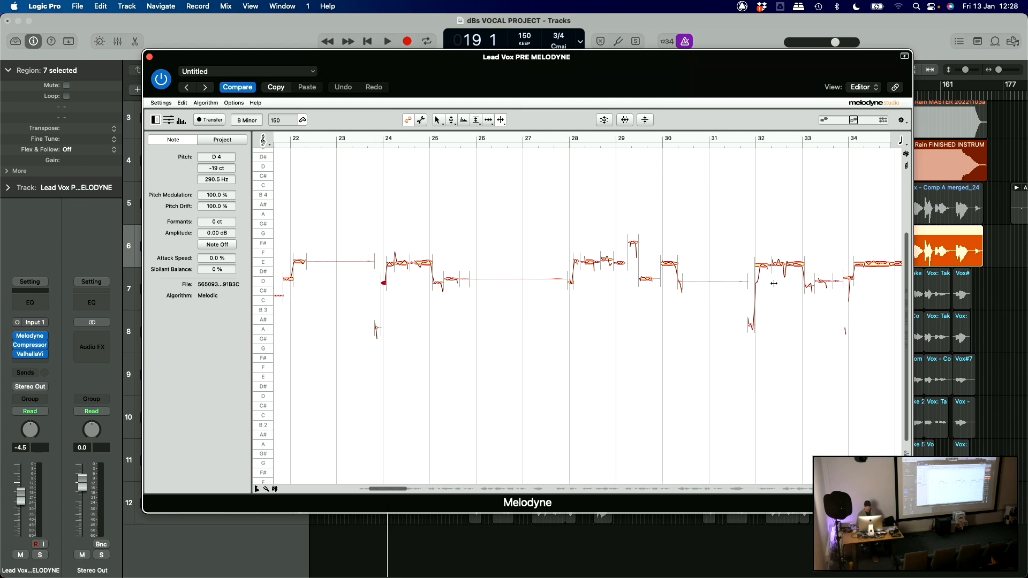
click(759, 268)
scroll(762, 274, right, 8)
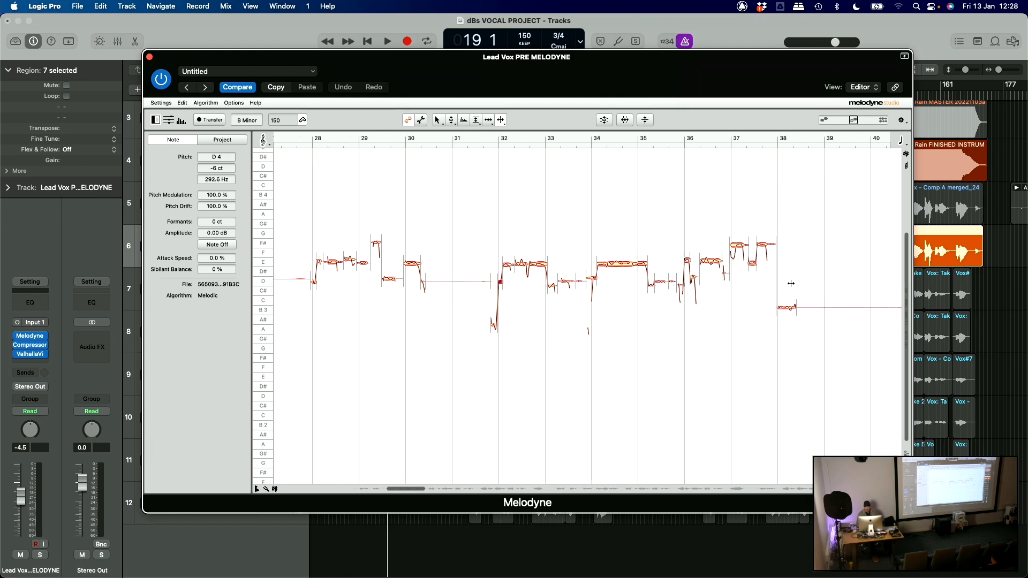
click(733, 257)
Step: Split the slide-in from the F# note just before bar 42 and fine-tune the separation's position
scroll(735, 244, right, 3)
scroll(735, 244, right, 5)
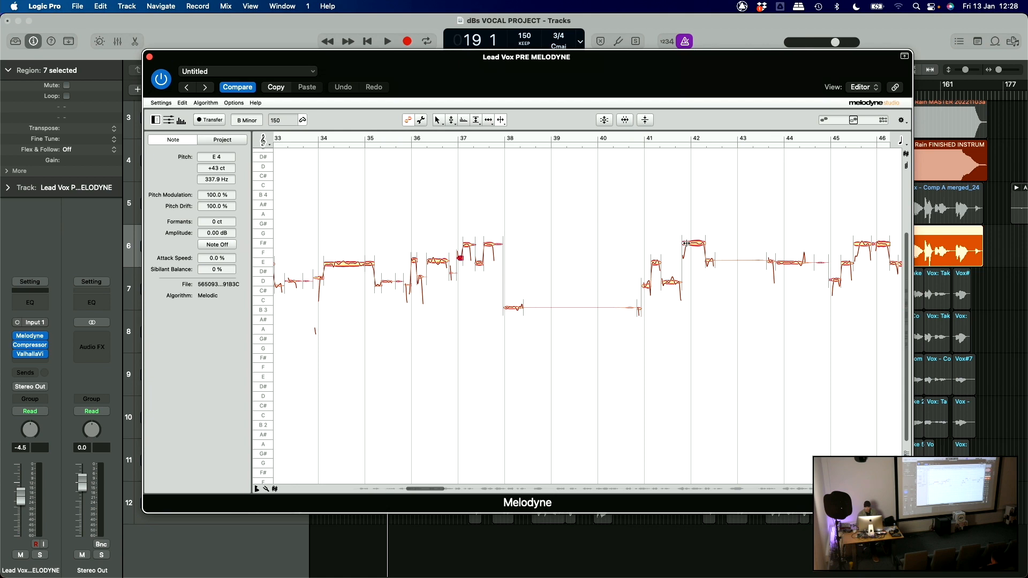
click(686, 242)
scroll(686, 242, right, 8)
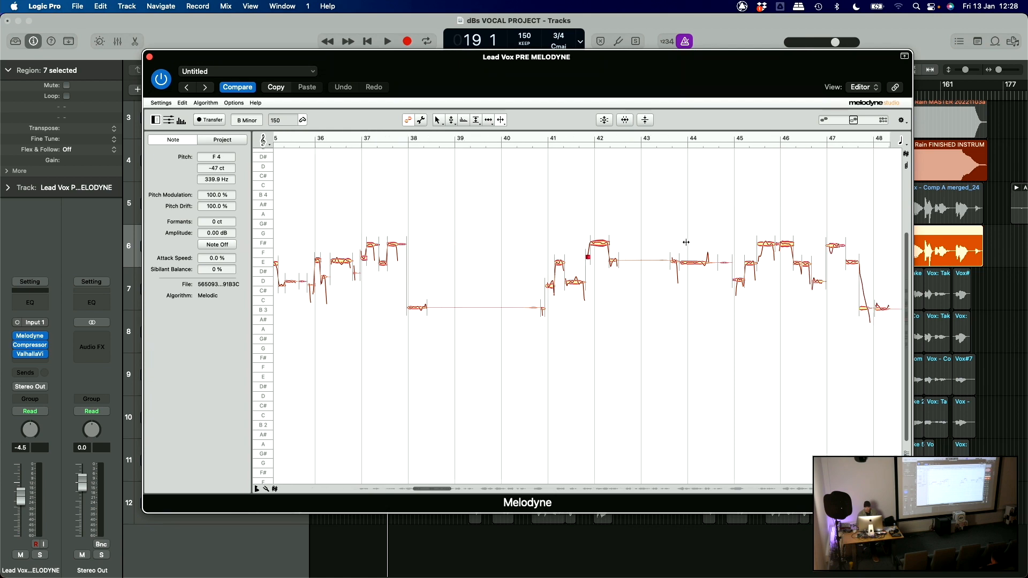
drag(478, 245, 477, 246)
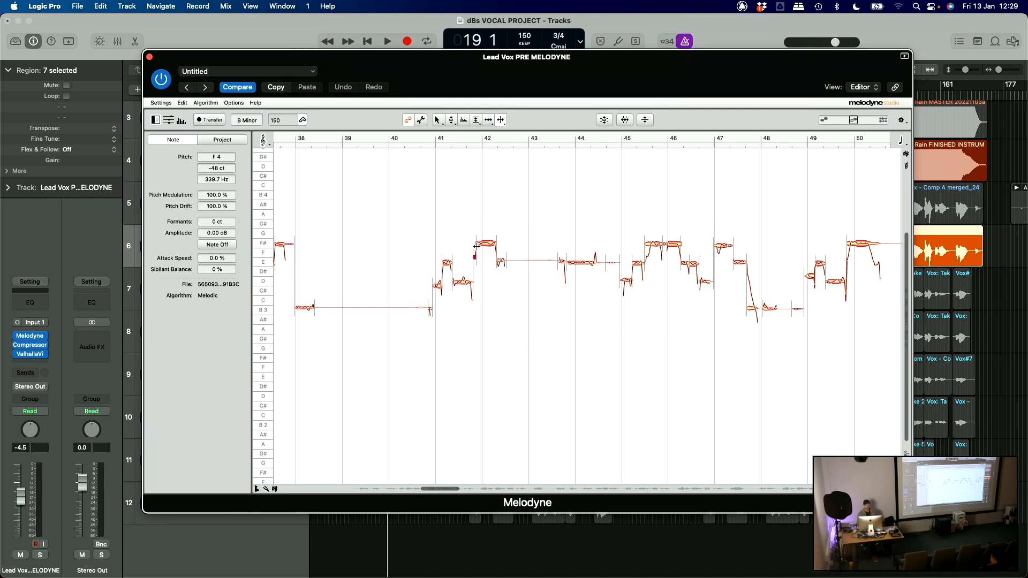
Step: Separate the slide-in before the F# note in the middle of bar 45 and the fall-off after the long F# note at bar 50
double_click(648, 242)
drag(647, 242, 649, 242)
click(590, 198)
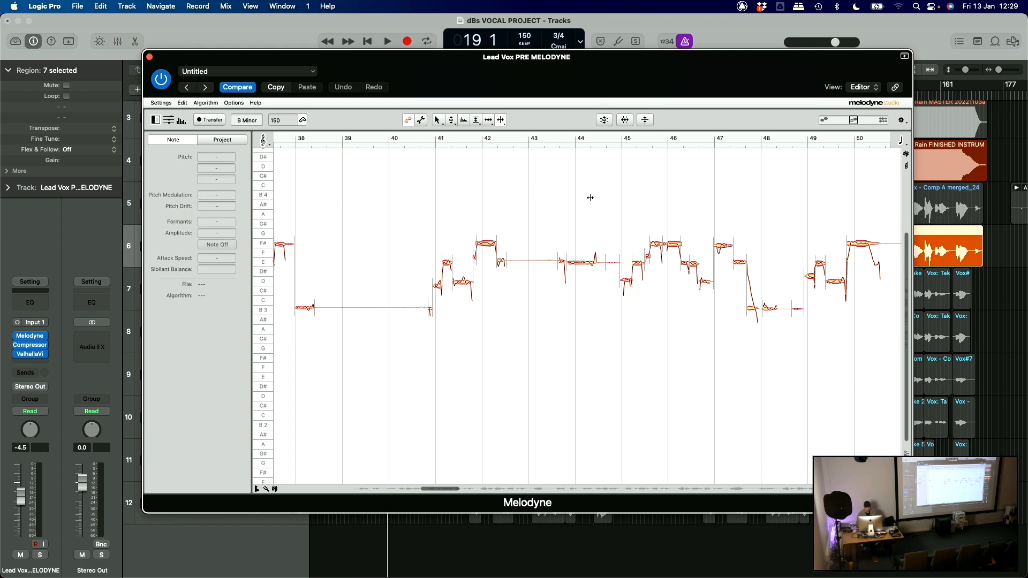
scroll(739, 214, right, 5)
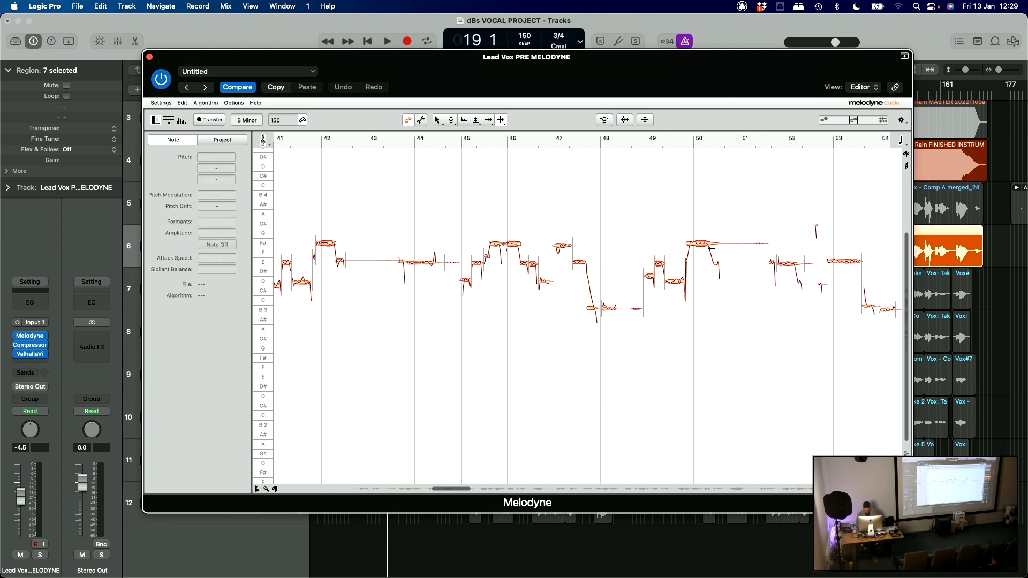
click(711, 246)
click(658, 313)
key(super+a)
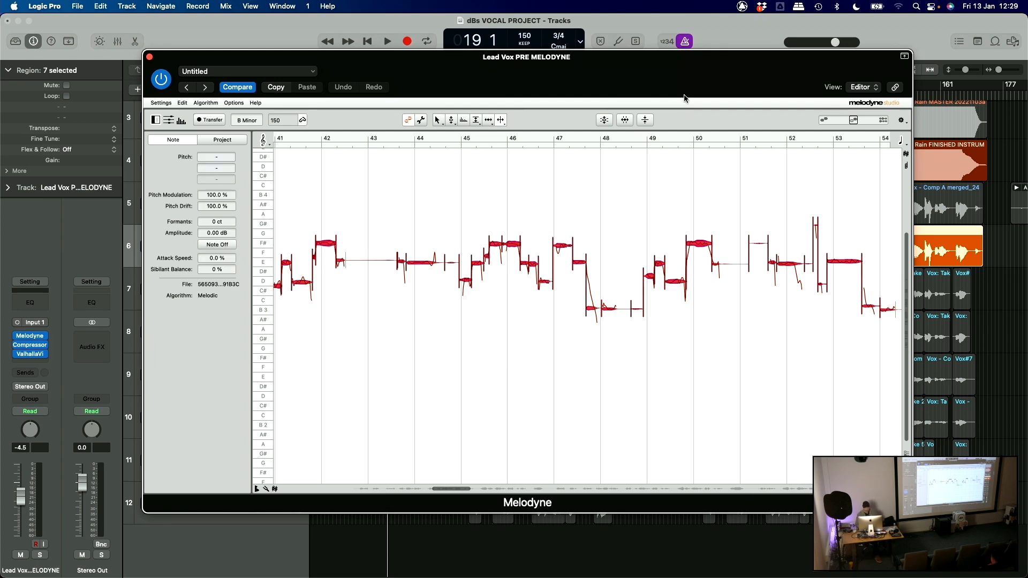
click(604, 120)
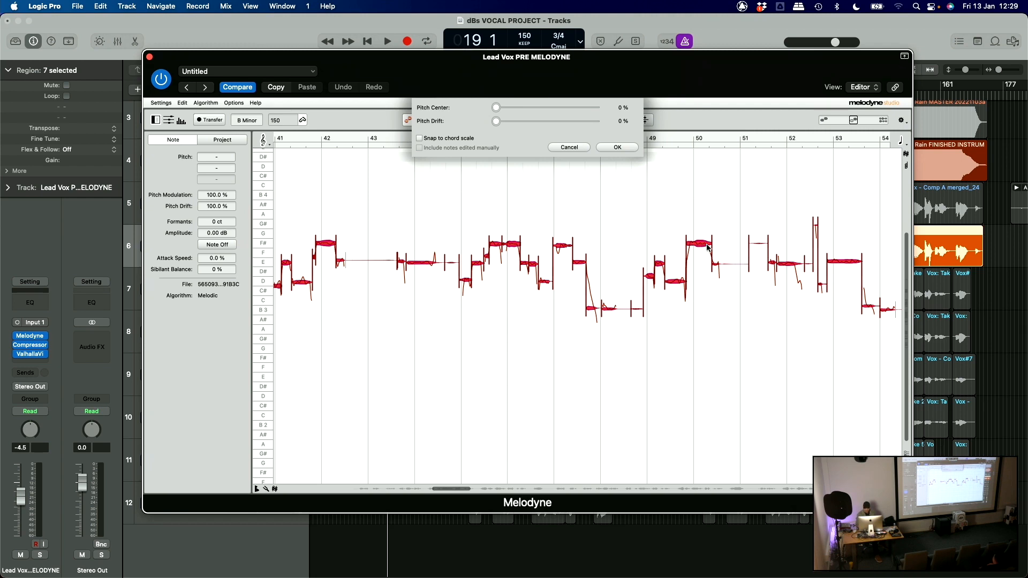
click(616, 148)
scroll(698, 220, right, 10)
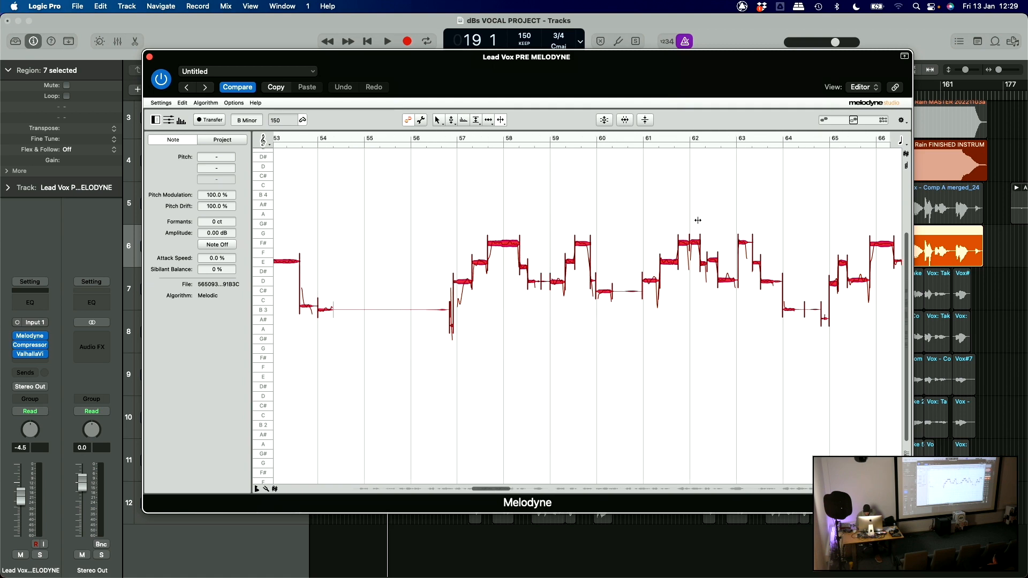
scroll(697, 220, left, 4)
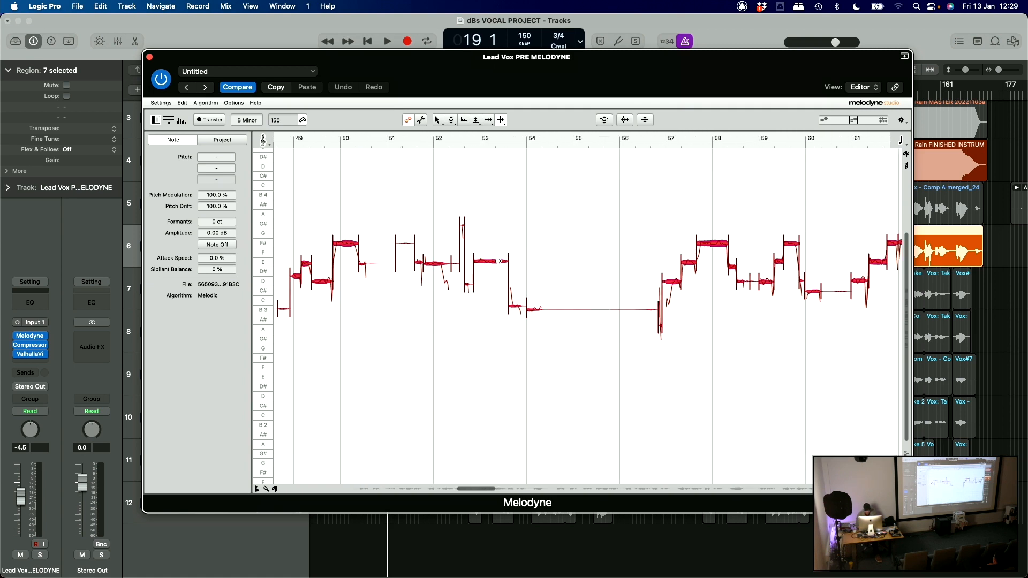
click(710, 305)
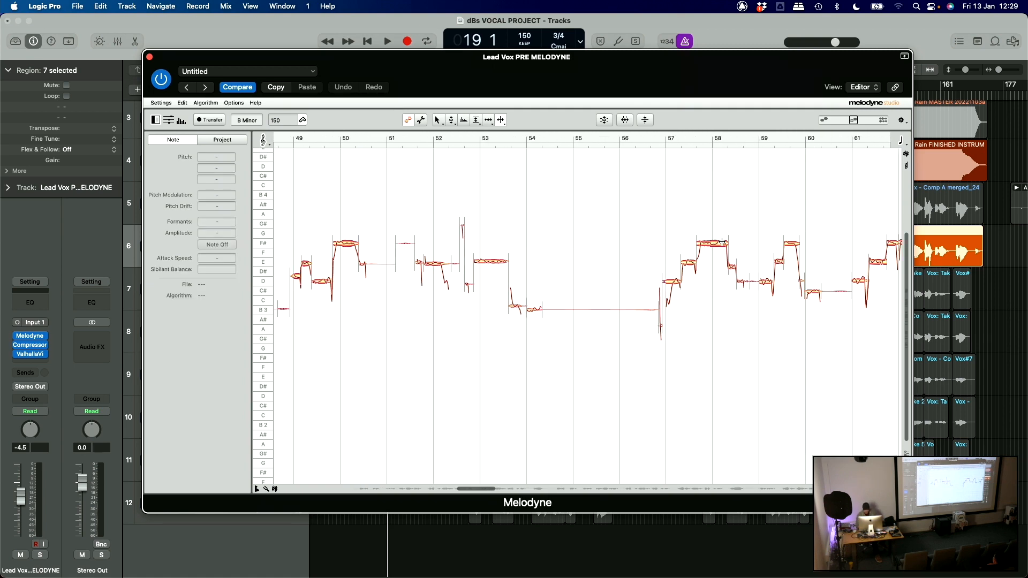
Step: Use the Pitch tool to snap the long F#4 note at bar 74 to exactly 0 cents
scroll(764, 270, right, 1)
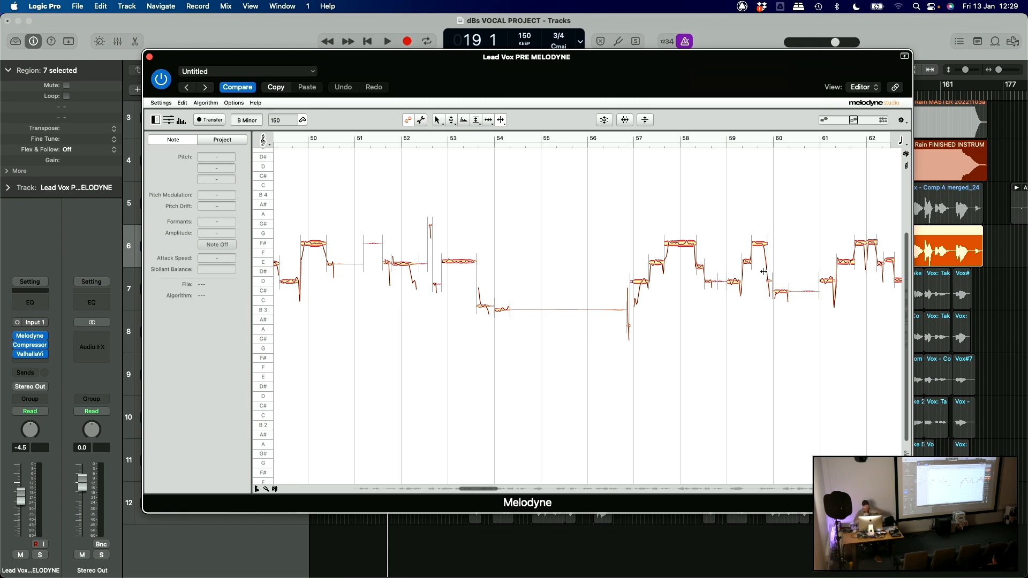
scroll(778, 249, right, 5)
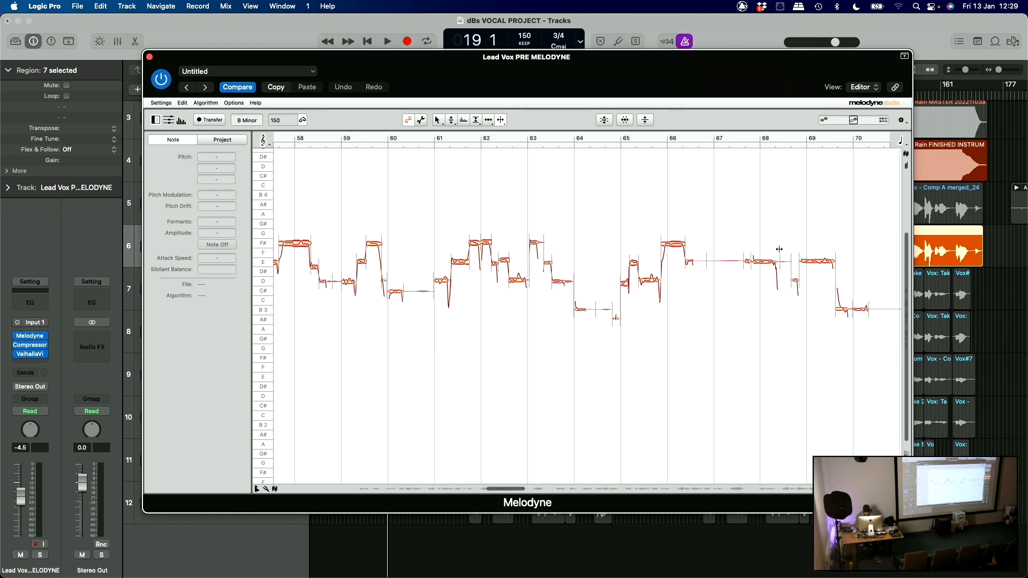
scroll(779, 249, right, 6)
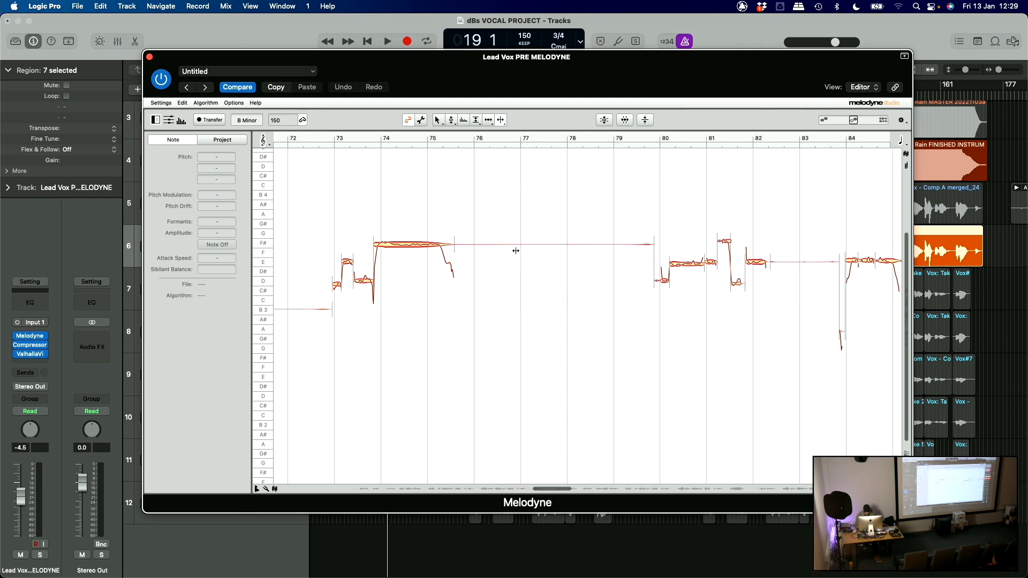
click(390, 244)
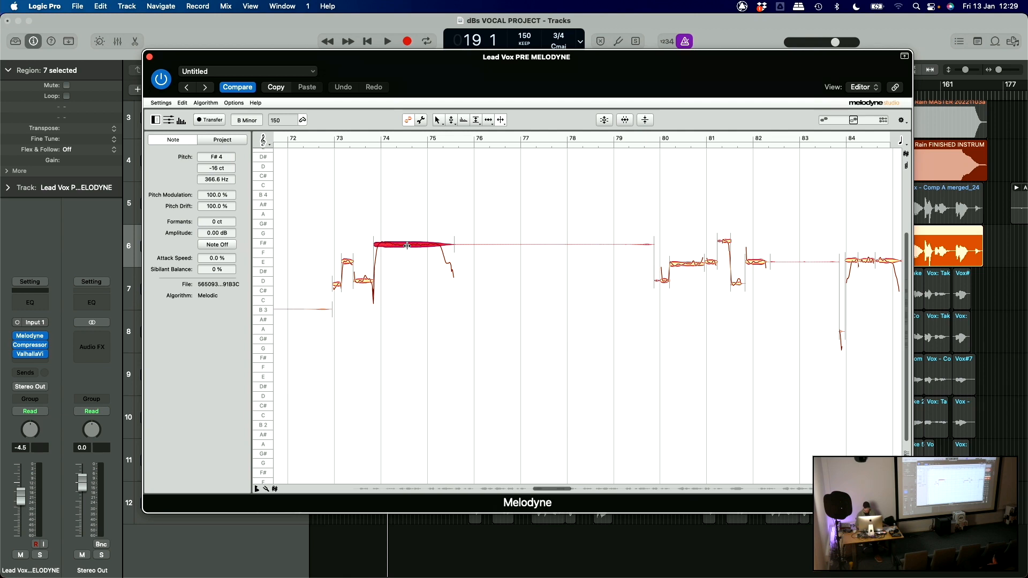
click(438, 122)
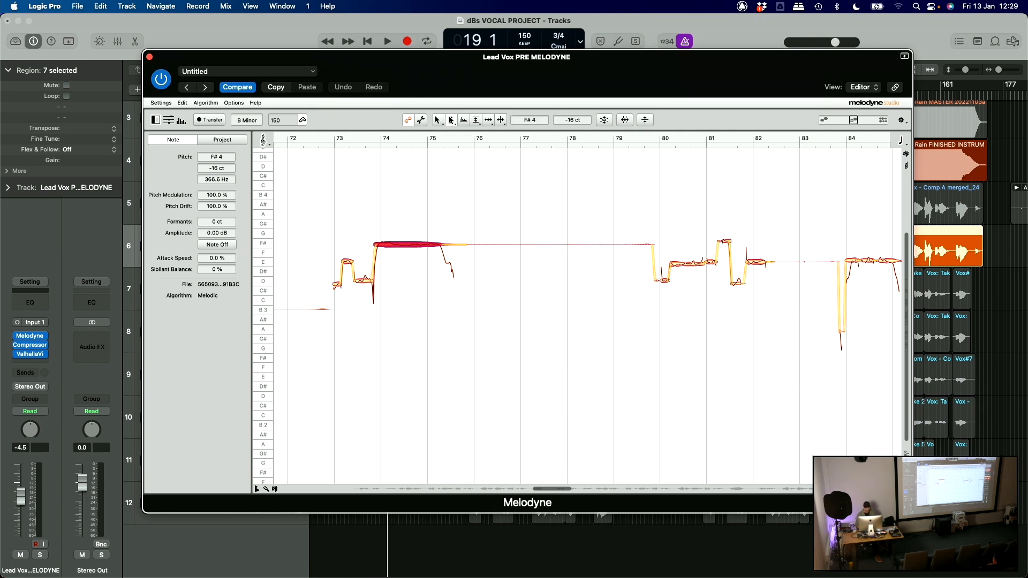
double_click(401, 244)
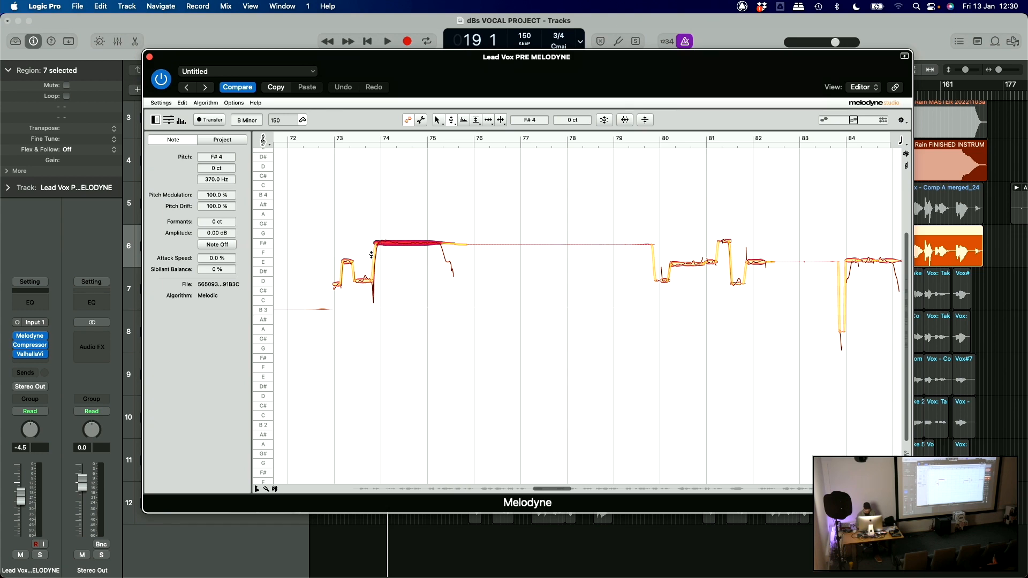
click(401, 271)
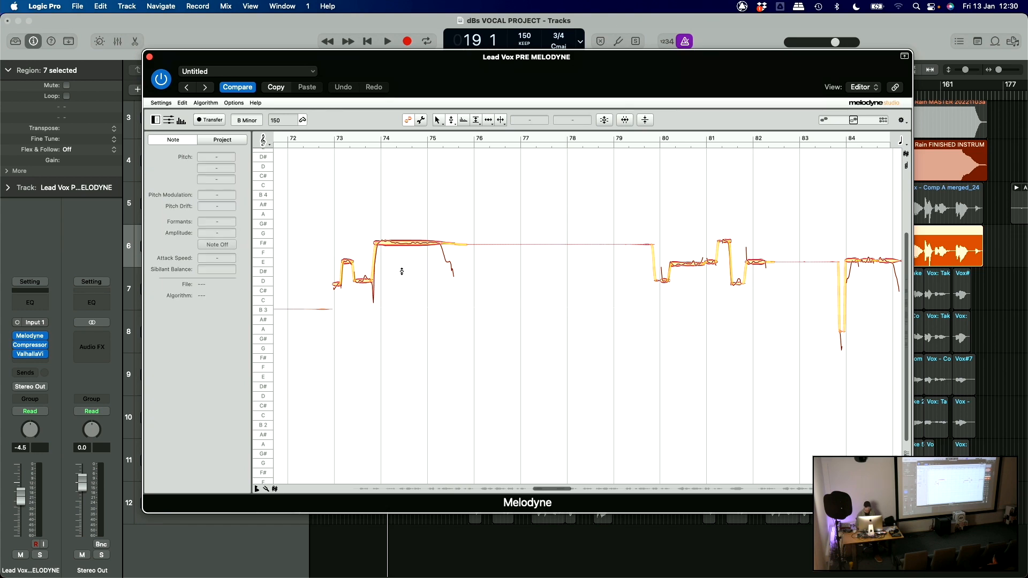
Step: Apply pitch correction to all notes with Pitch Center at 95% and Pitch Drift at 100%
key(super+a)
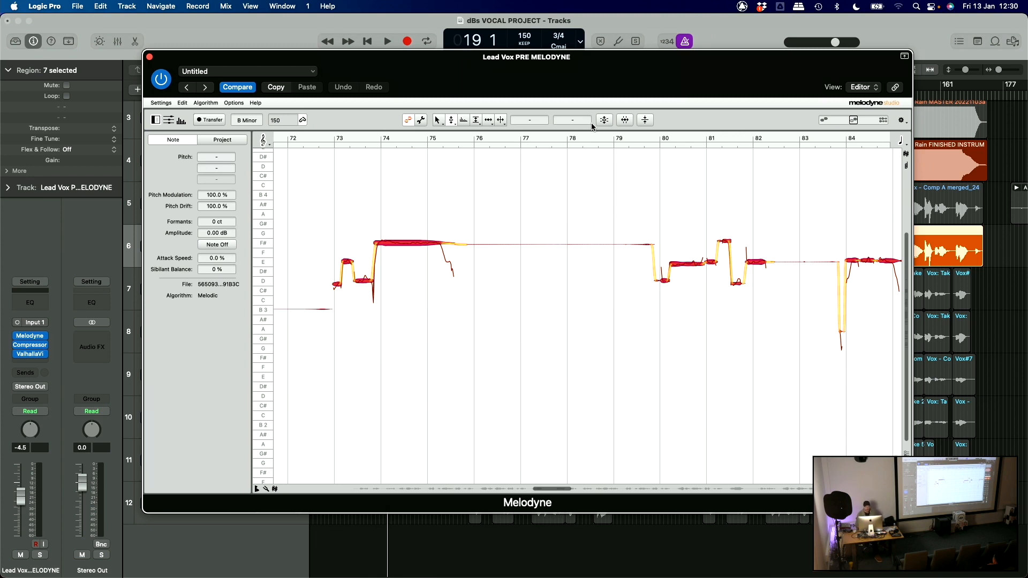
click(608, 119)
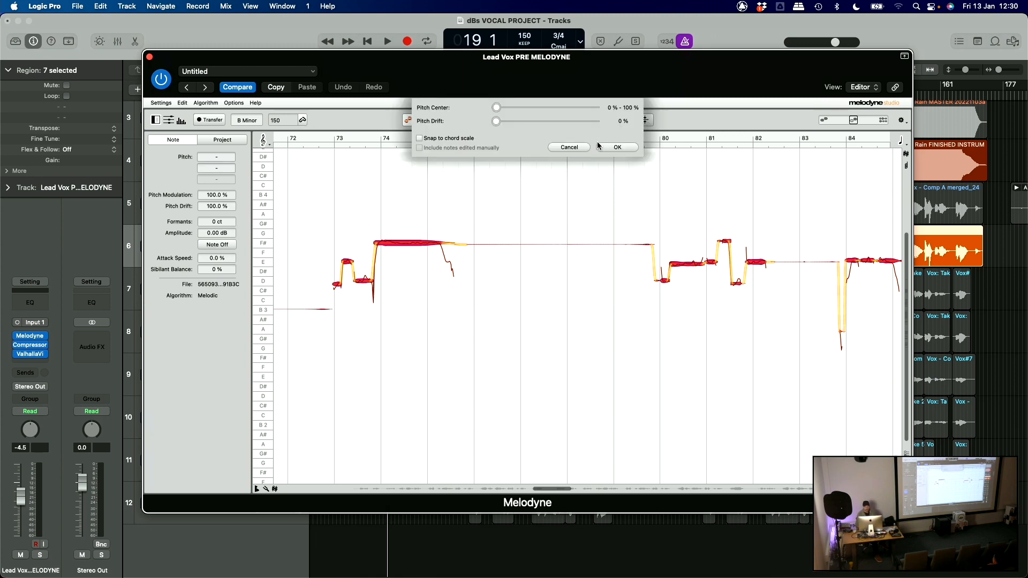
click(589, 107)
drag(591, 109, 591, 109)
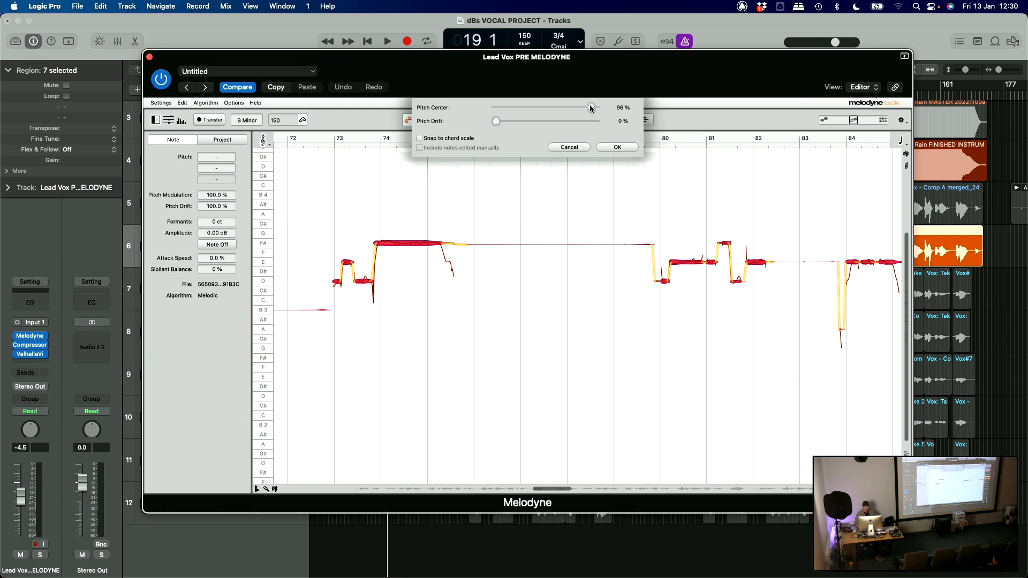
drag(591, 109, 589, 109)
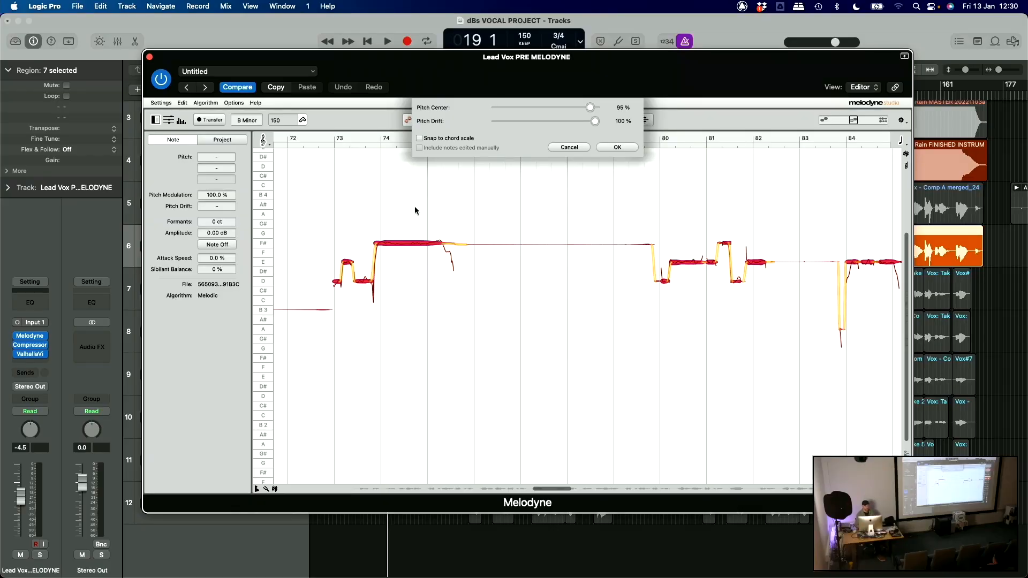
click(615, 147)
Step: Lower the long F#4 note at bar 74 to -18 cents by hand
click(389, 244)
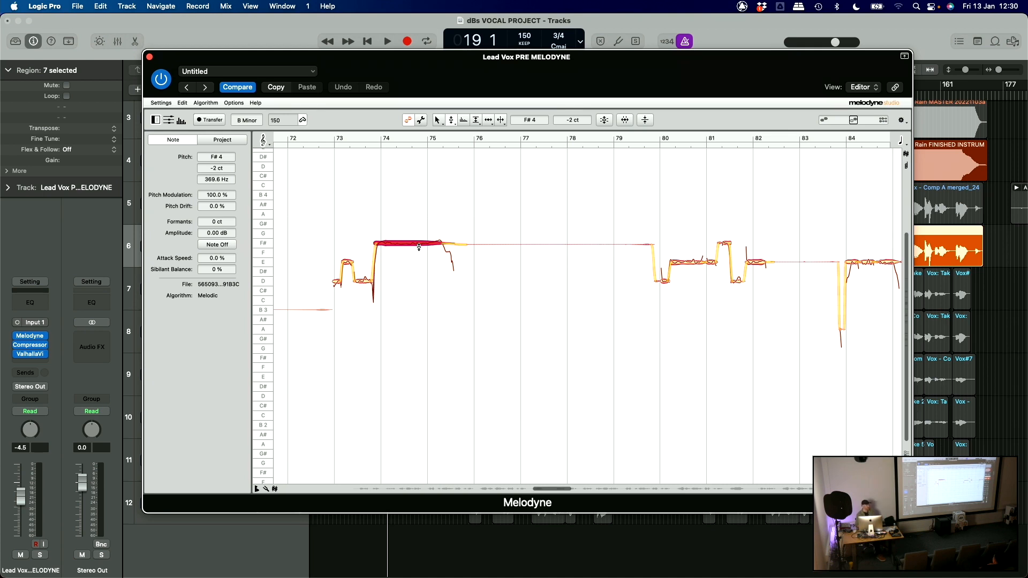
drag(409, 242, 408, 245)
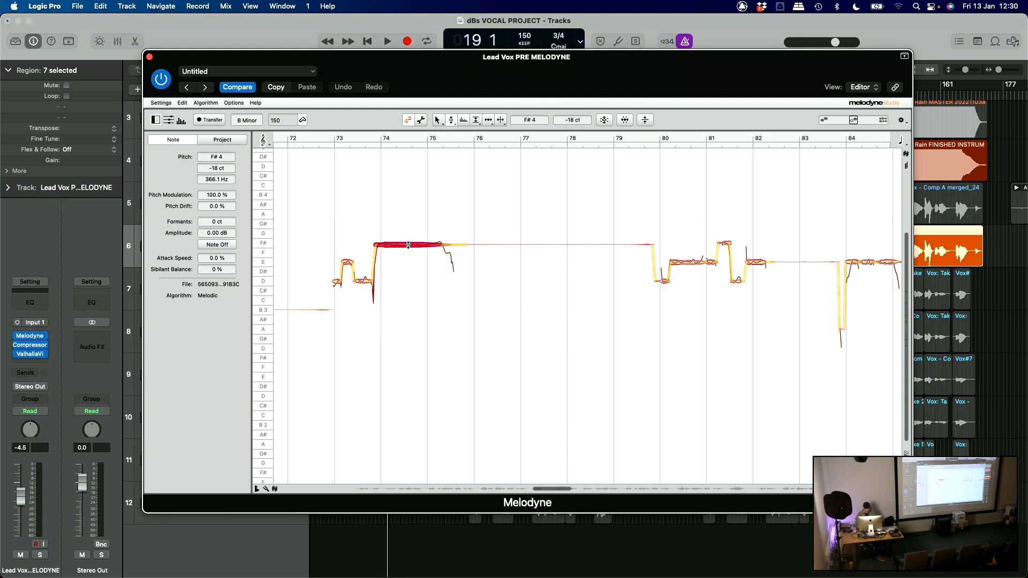
Step: Return to the start of the vocal and play the corrected phrases from around bar 20 to check the tuning by ear
scroll(489, 243, left, 2)
scroll(489, 243, down, 1)
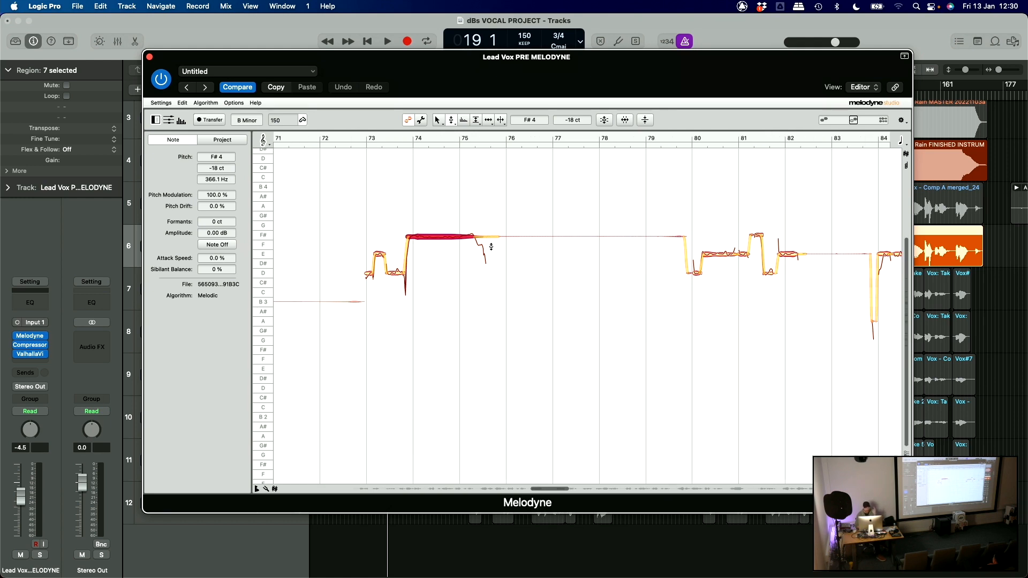
scroll(580, 279, left, 20)
scroll(580, 280, right, 5)
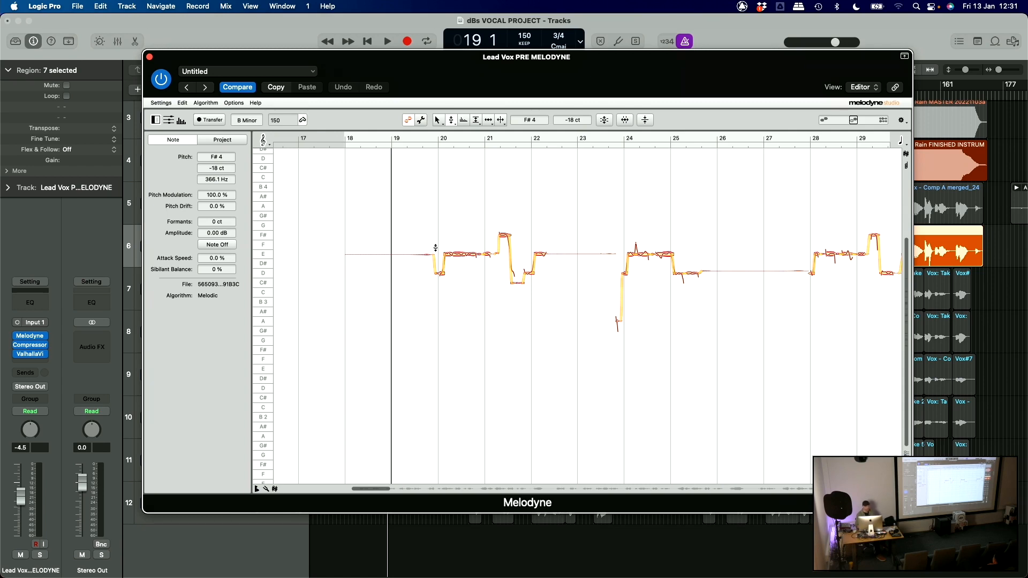
double_click(504, 236)
key(space)
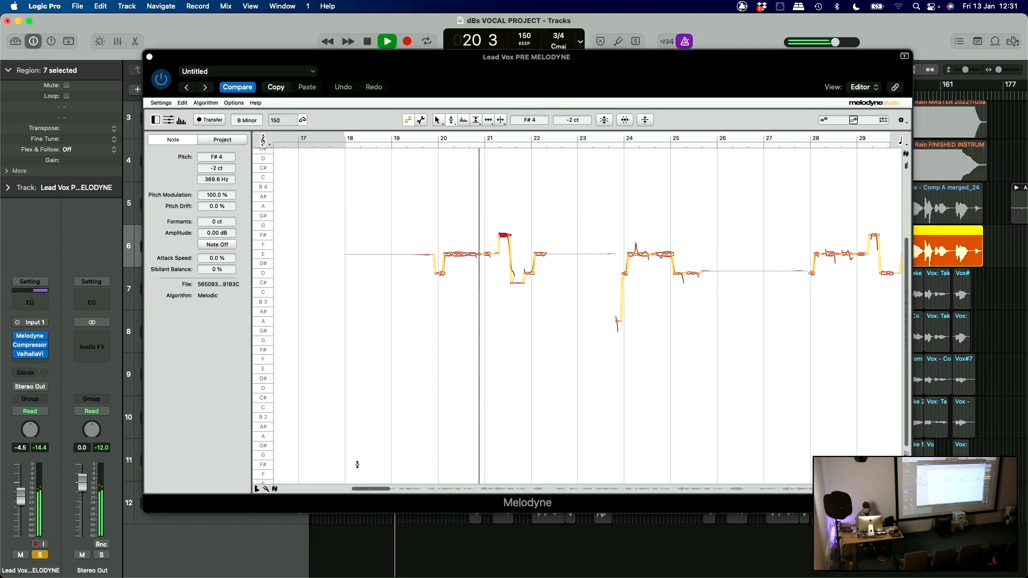
scroll(374, 464, right, 1)
key(space)
scroll(572, 402, right, 5)
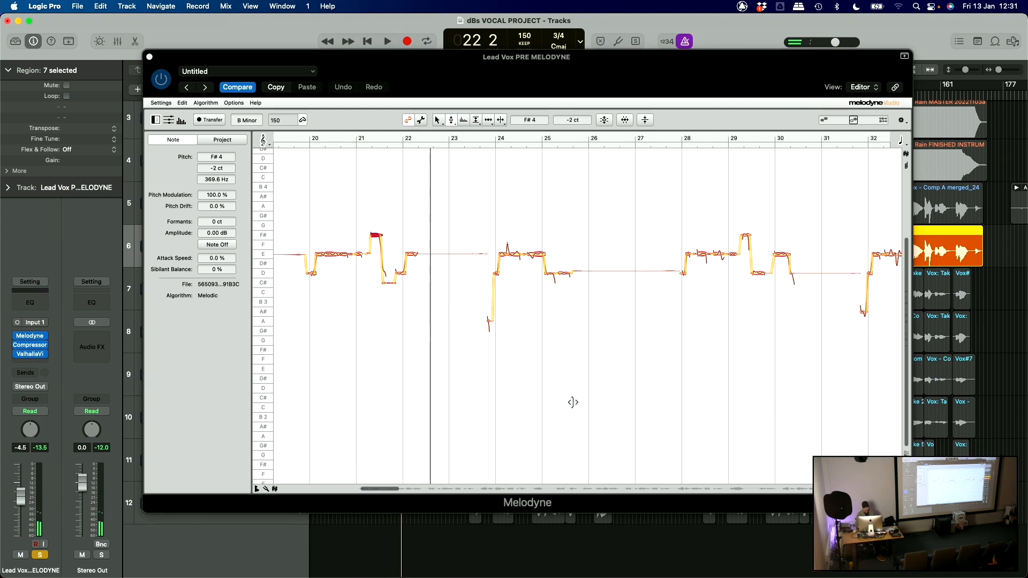
key(space)
key(space)
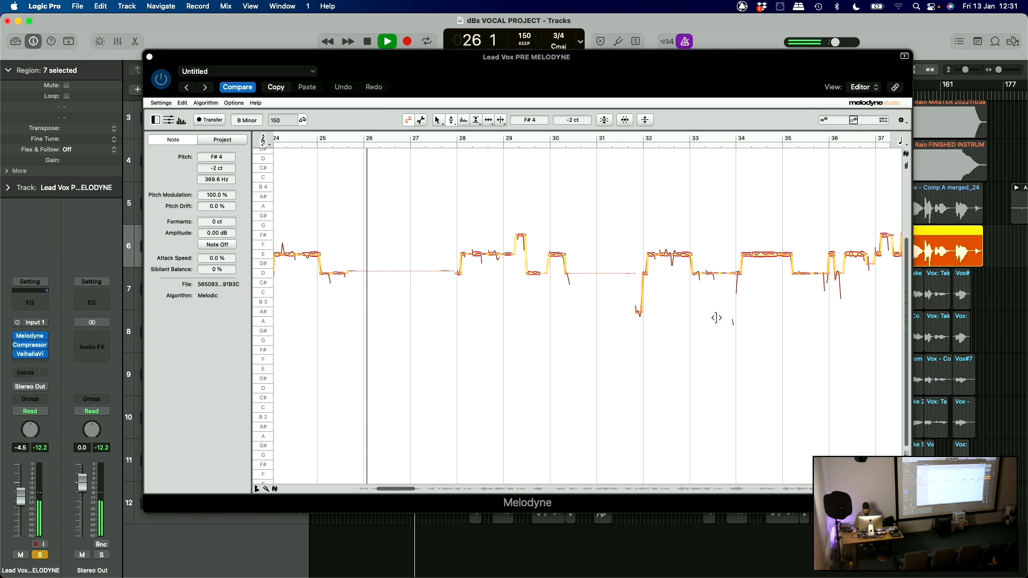
Step: Look over the corrected phrases between bars 24 and 46 during playback and stop it back around bar 26
scroll(728, 318, right, 10)
scroll(737, 322, right, 2)
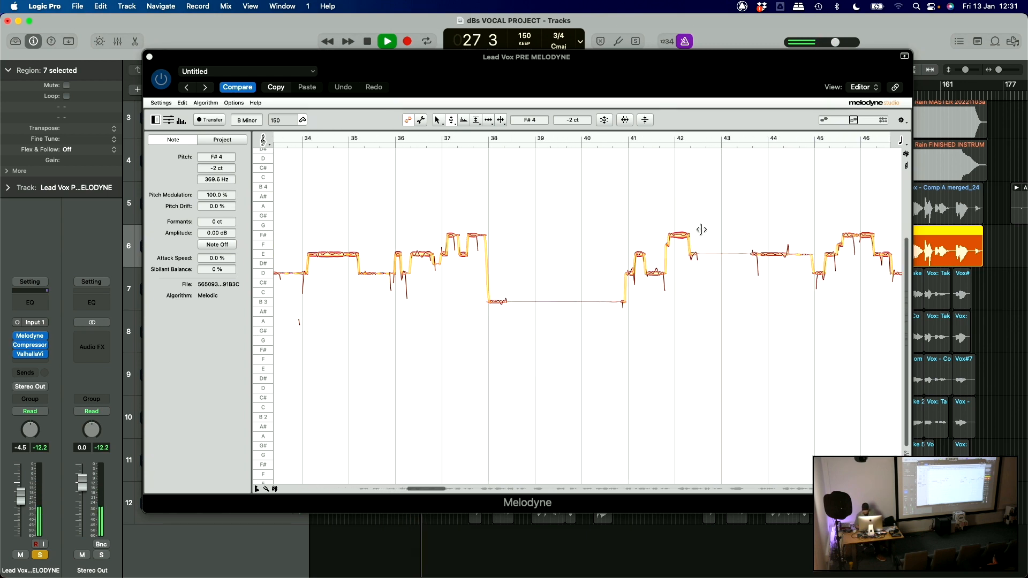
scroll(718, 191, right, 1)
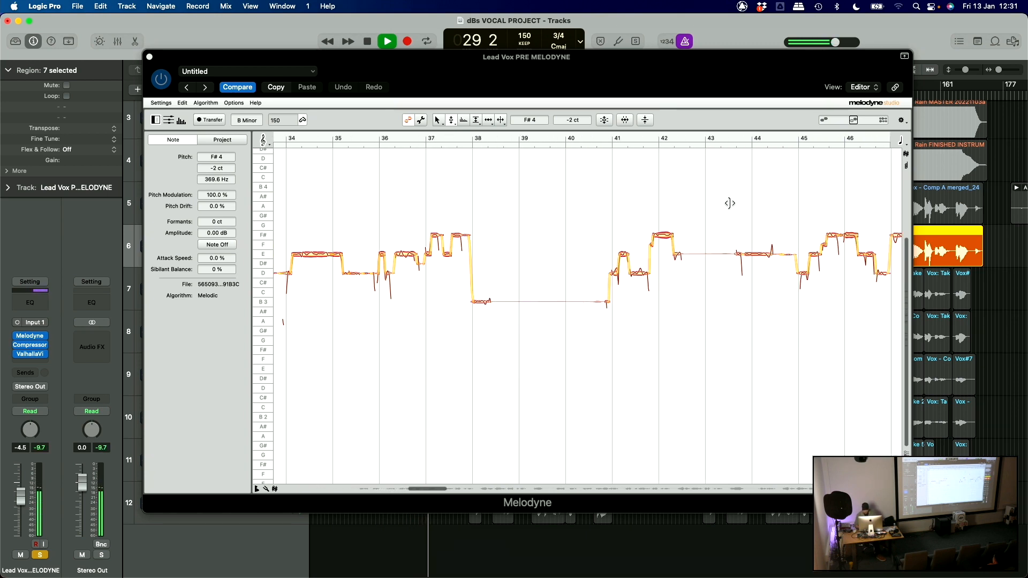
key(super+Left)
key(super+Left)
drag(447, 488, 401, 494)
key(space)
Step: Move the Melodyne window clear of the arrangement ruler and play the vocal from around bar 28 to just before bar 32
drag(526, 62, 500, 177)
click(377, 99)
key(space)
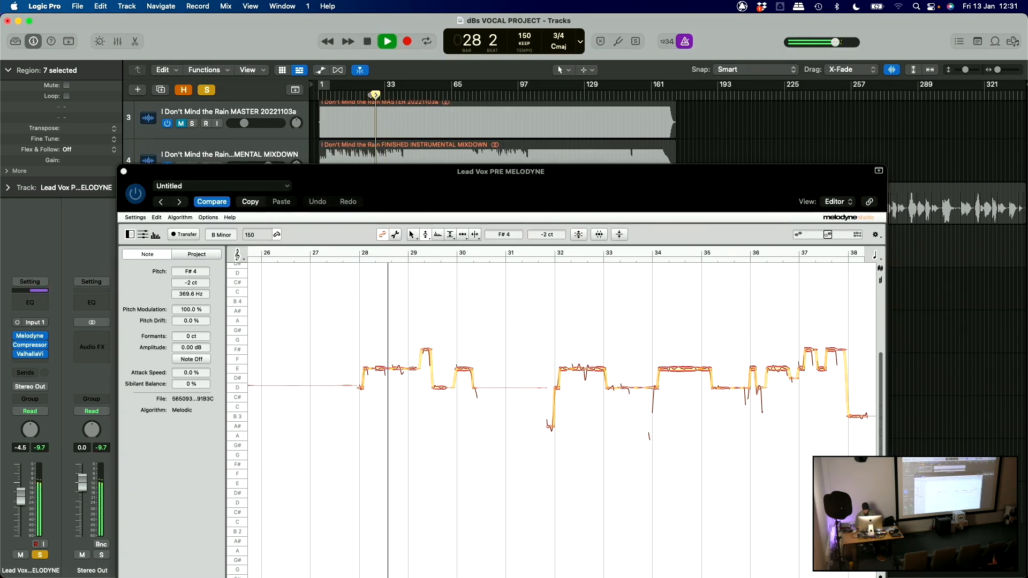
drag(482, 172, 482, 119)
key(space)
Step: Lower the short A#3 note just before bar 32 to A3, comparing both pitches and checking by playback from around bar 28
click(549, 375)
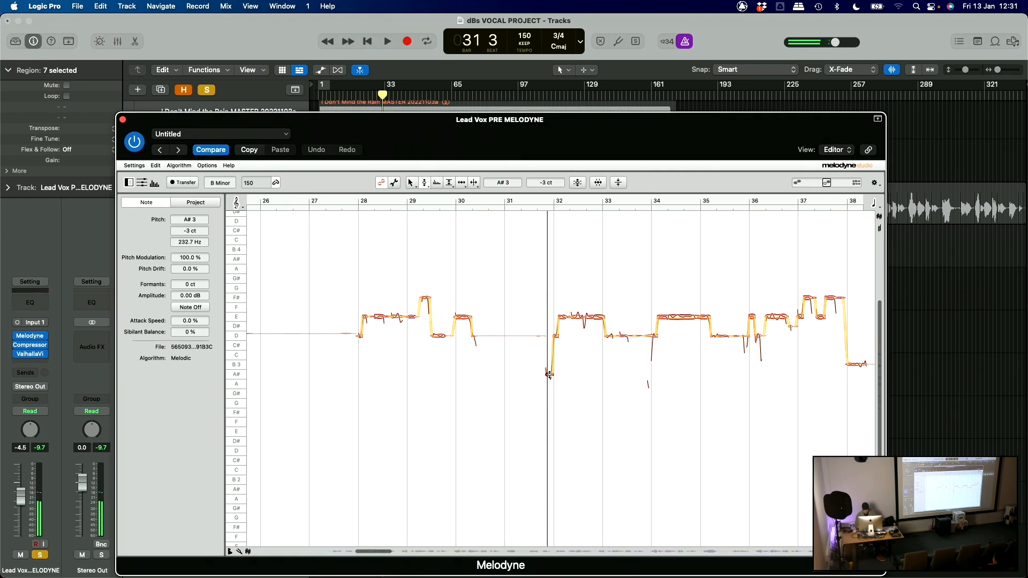
click(377, 98)
key(space)
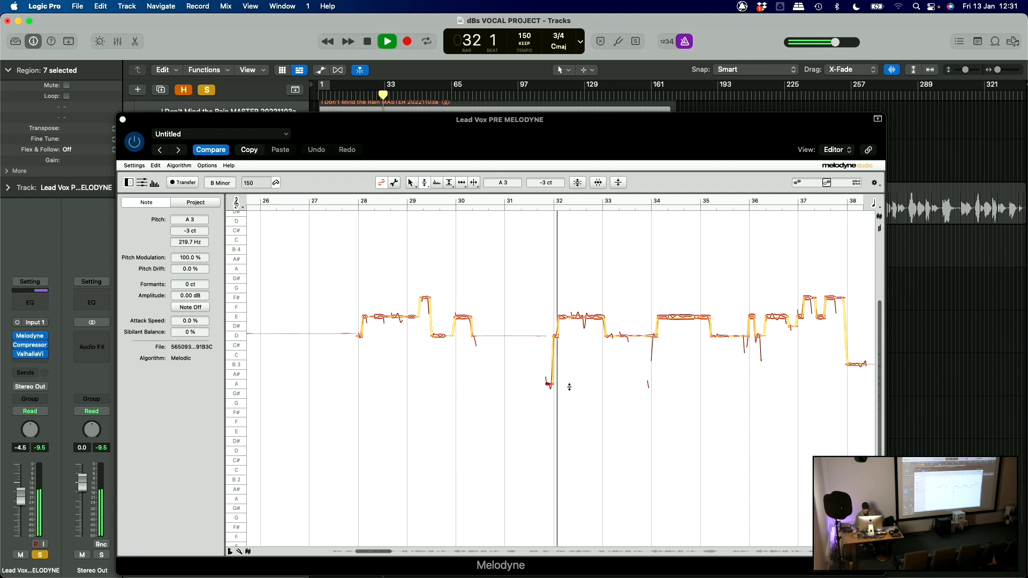
key(space)
drag(547, 384, 550, 377)
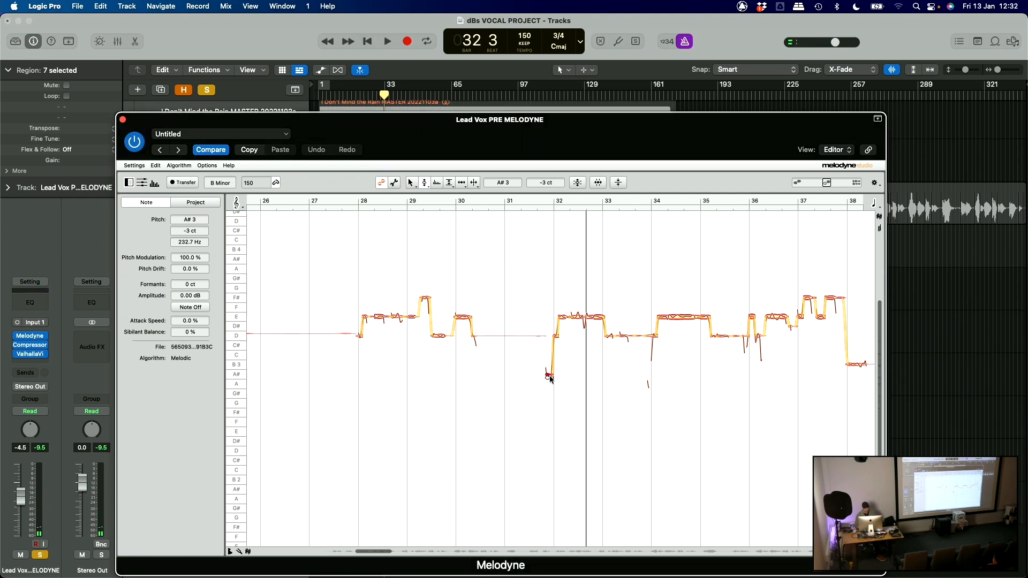
drag(548, 377, 549, 382)
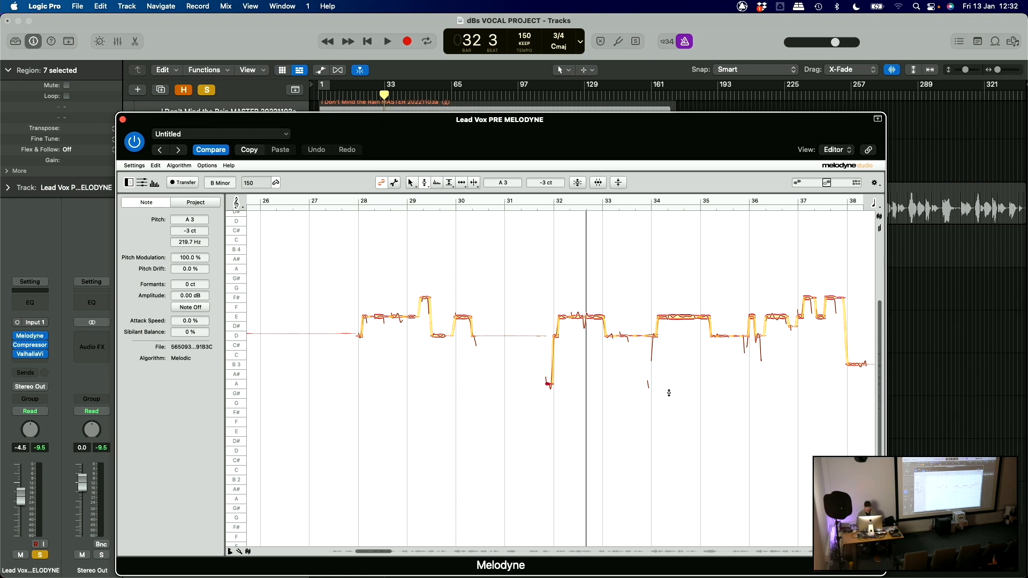
click(571, 364)
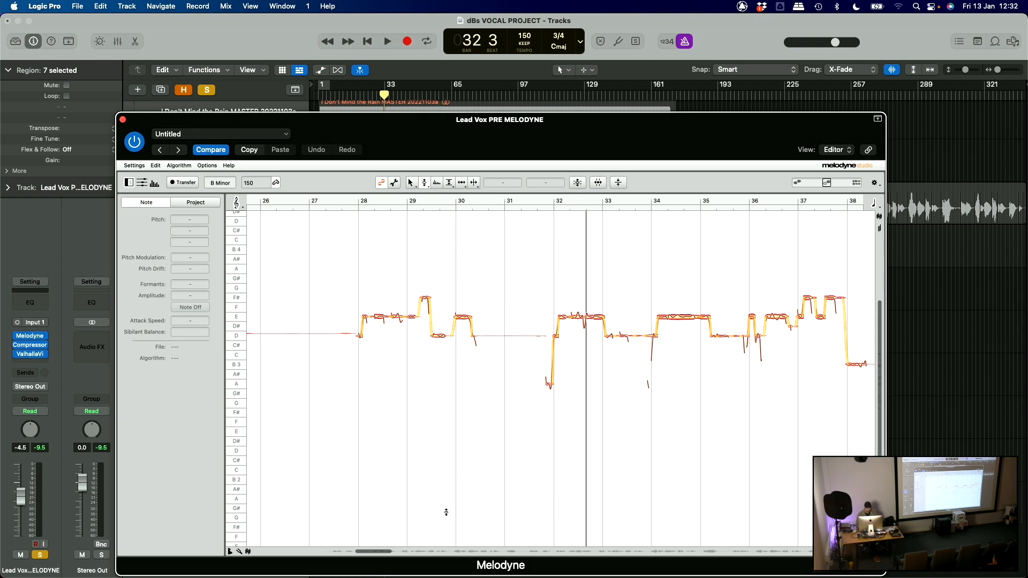
Step: Zoom in on the phrase around bar 32 and check the pitch of its D4, E4 and low A3 notes
drag(392, 552, 402, 529)
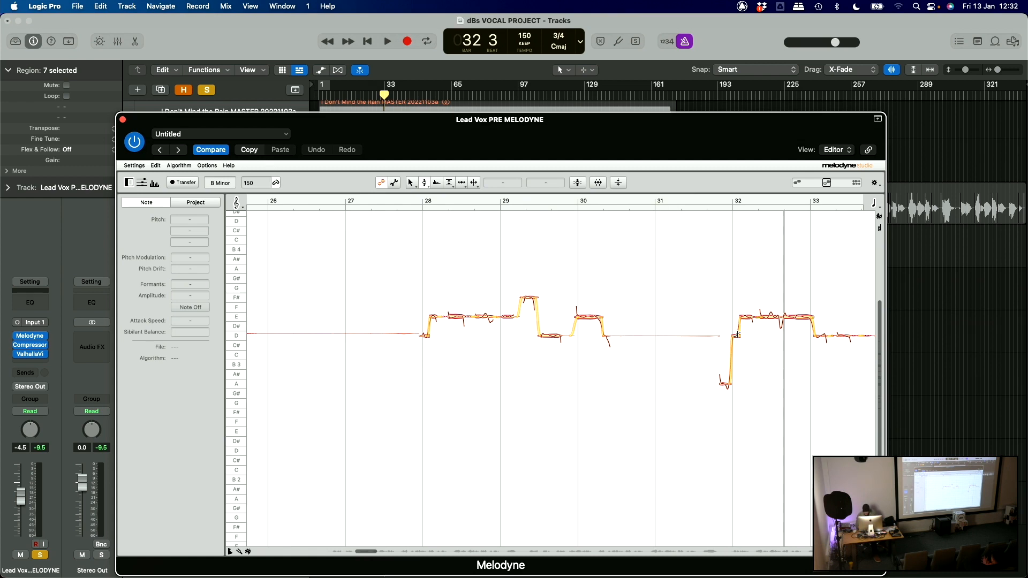
drag(374, 549, 359, 549)
scroll(508, 396, right, 9)
scroll(507, 396, right, 5)
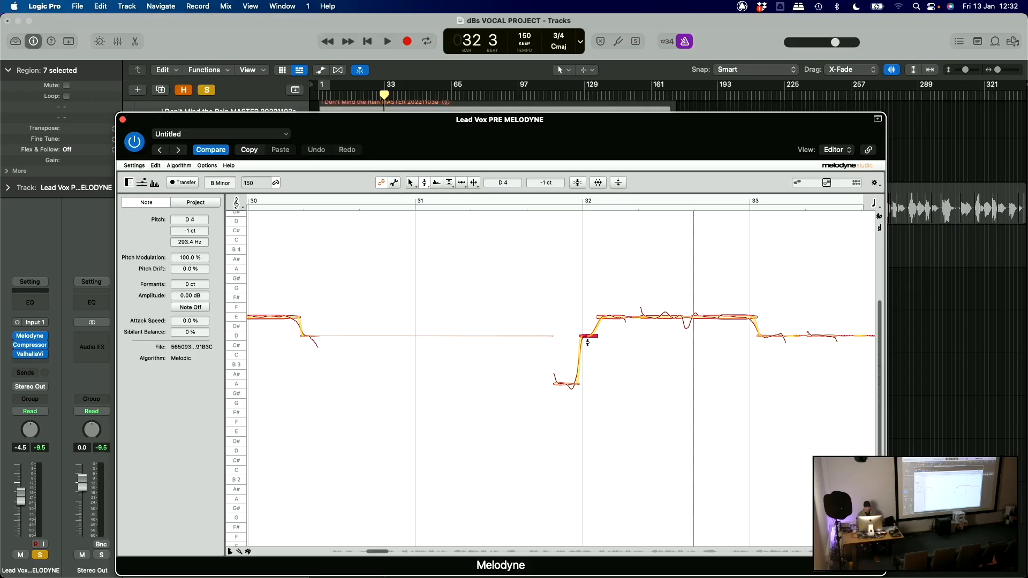
click(753, 318)
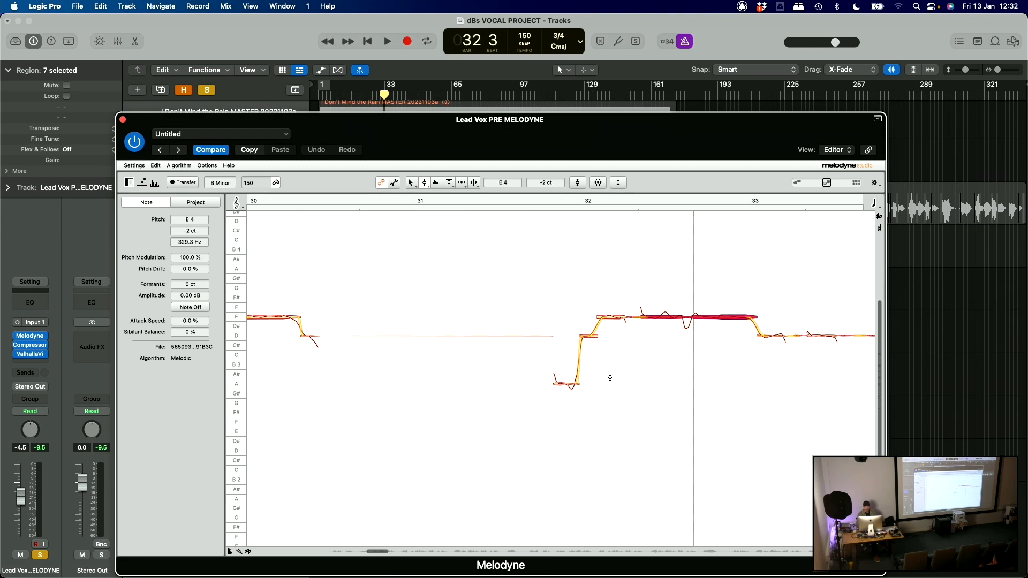
click(576, 382)
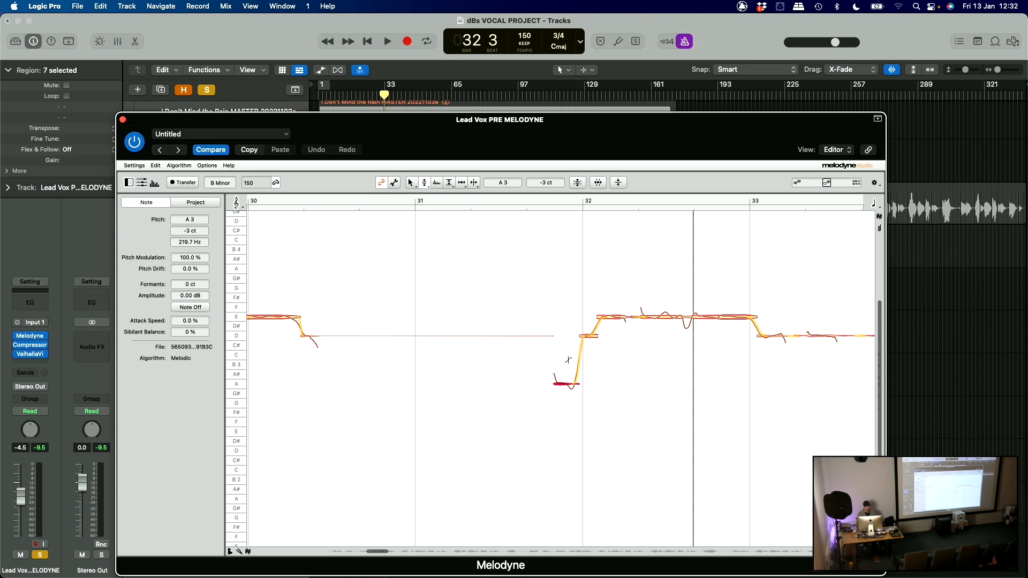
click(612, 366)
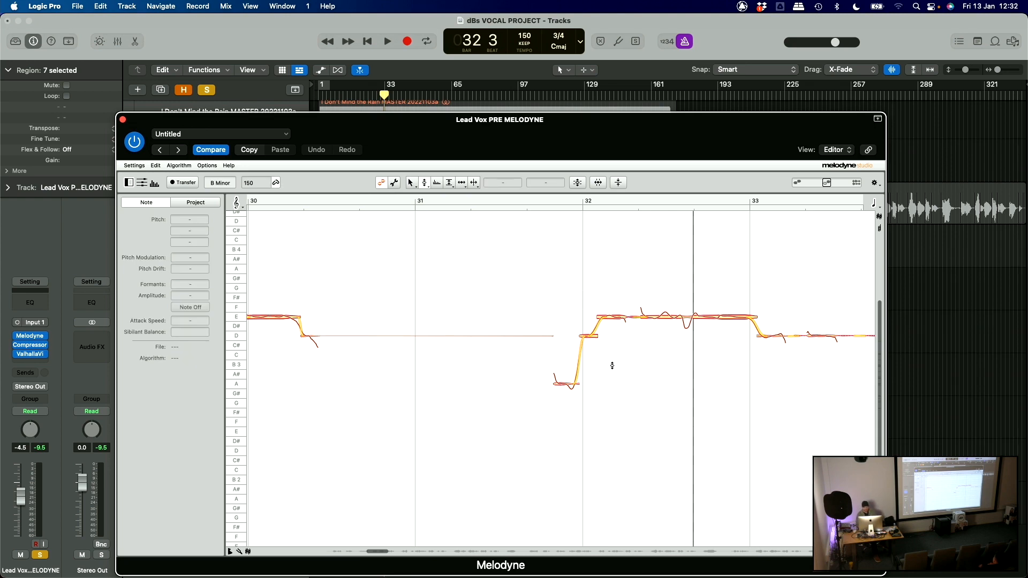
Step: Select all notes to check the phrases through bar 37, clear the selection and take the lead vocal out of solo
key(super+a)
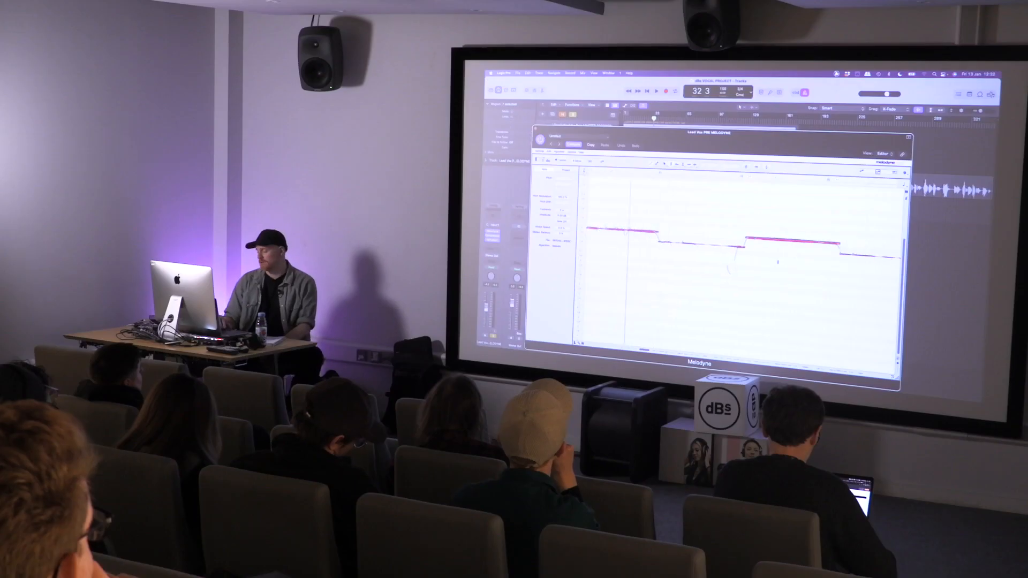
scroll(778, 262, right, 4)
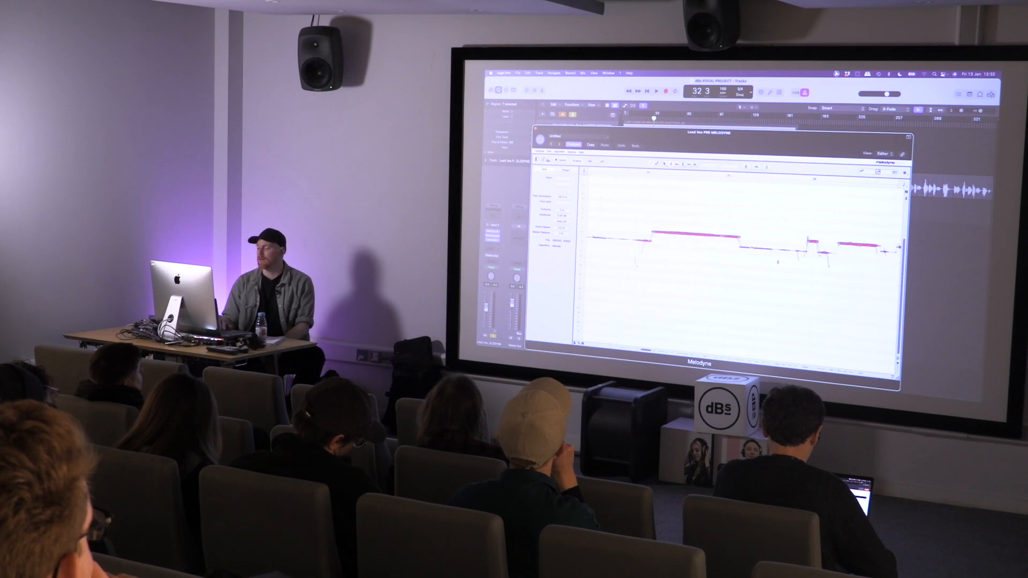
scroll(778, 262, right, 3)
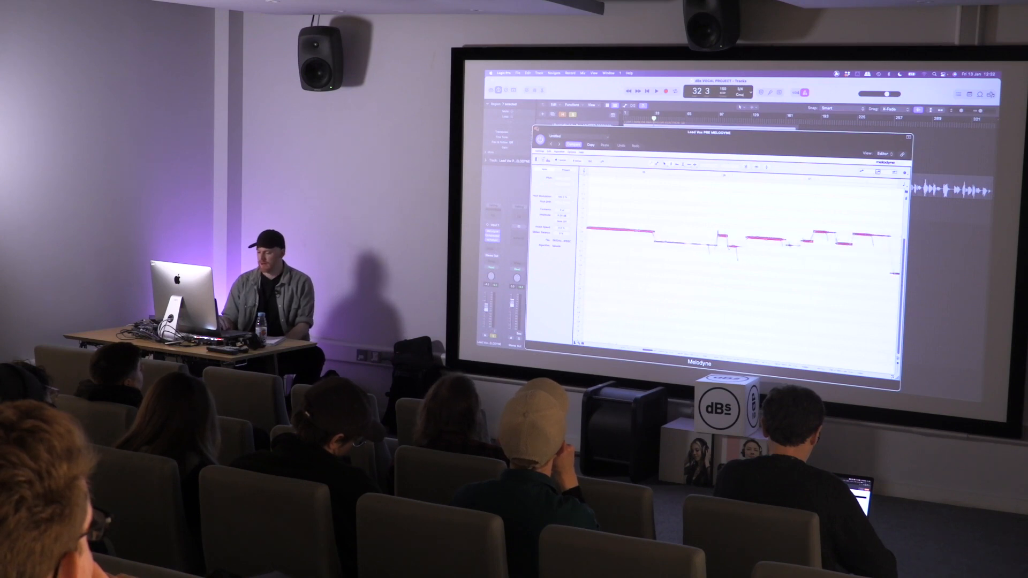
key(super+w)
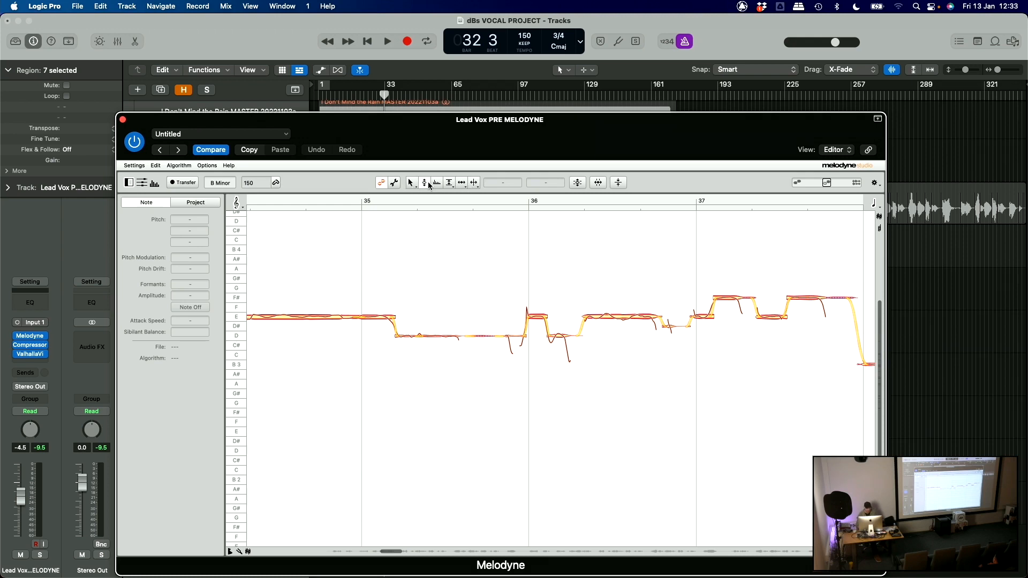
Step: Select the E4 note at bar 37, zoom the arrangement to the vocal regions and play the mix from around bar 33
click(712, 316)
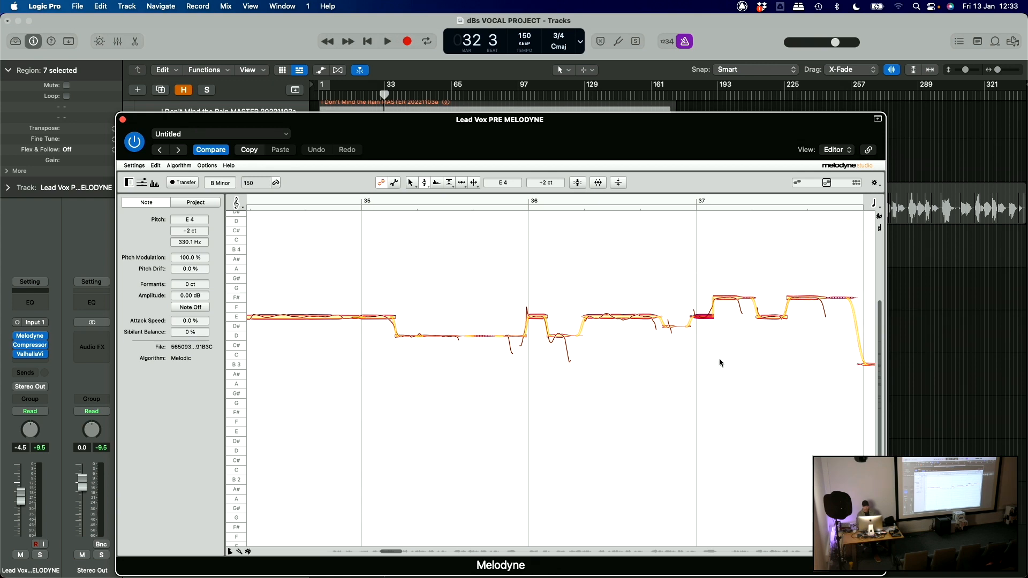
click(399, 95)
key(space)
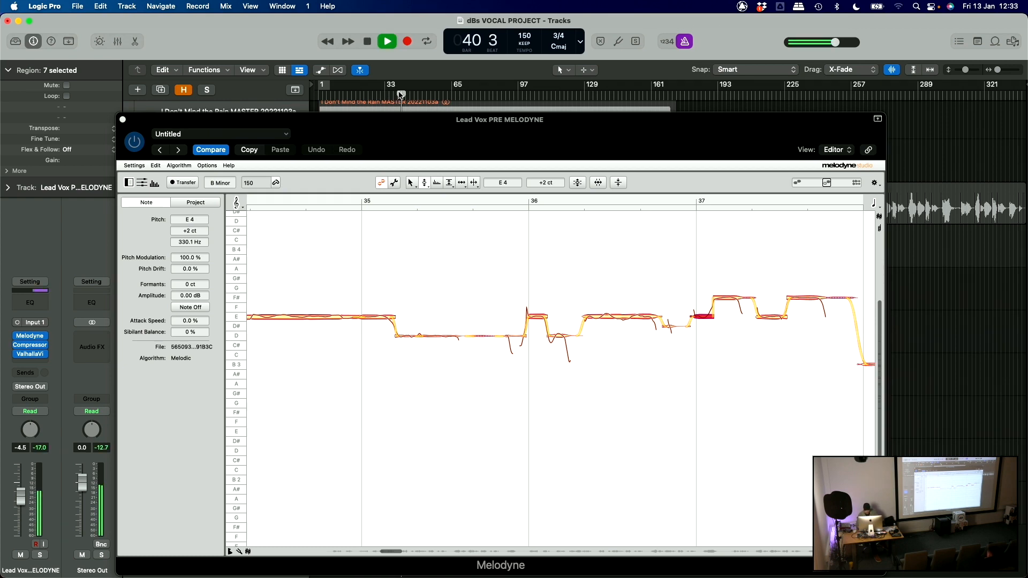
key(z)
click(537, 95)
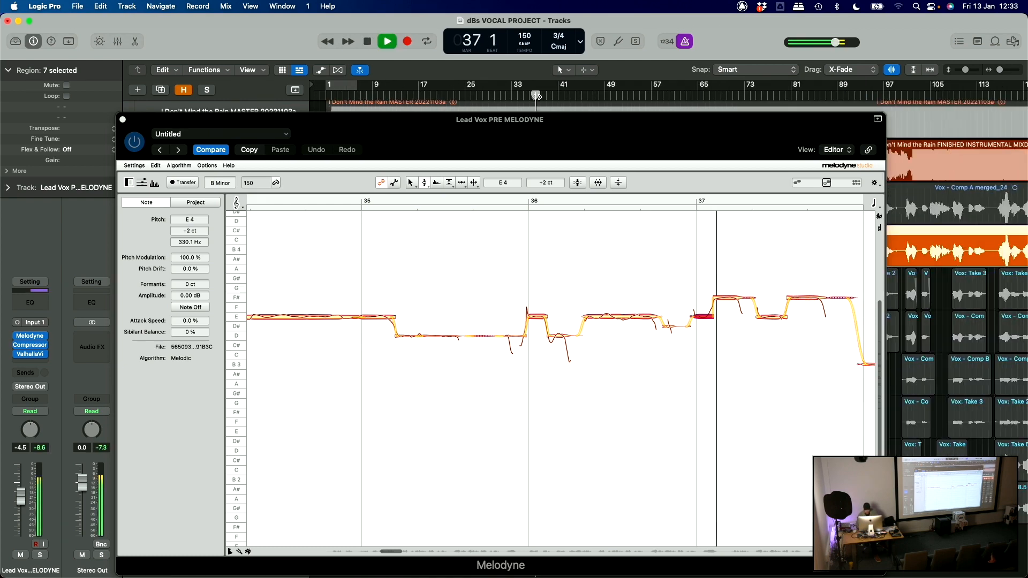
click(517, 95)
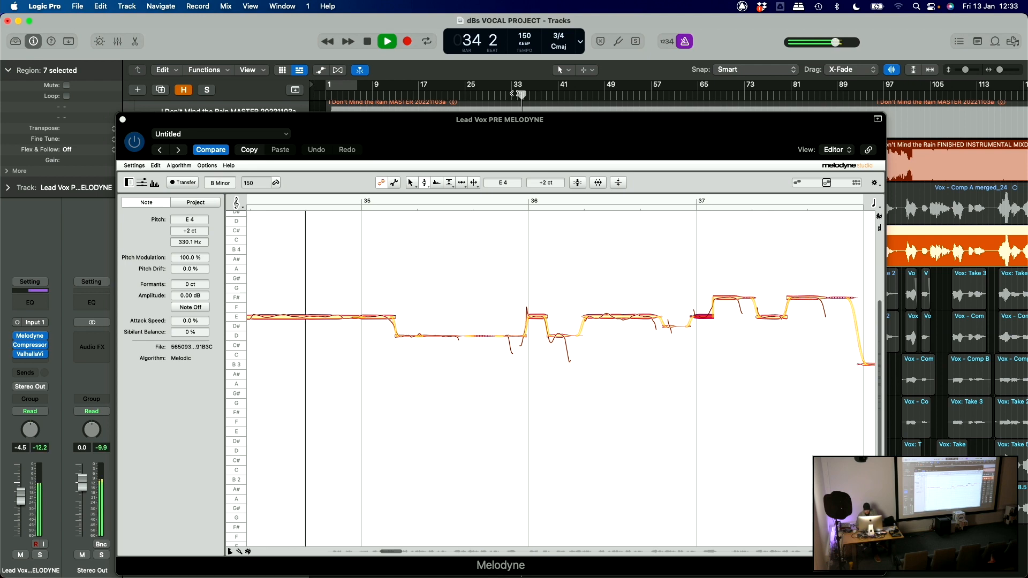
Step: Select all notes, sharpen the pitch transitions between them to immediate jumps and play the phrase from around bar 33
click(738, 324)
key(space)
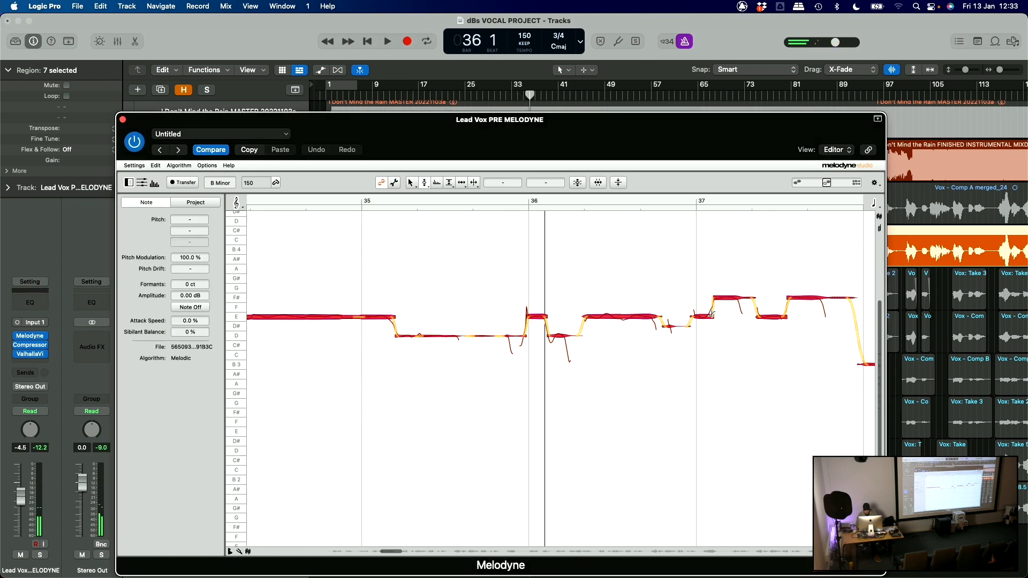
scroll(711, 315, up, 2)
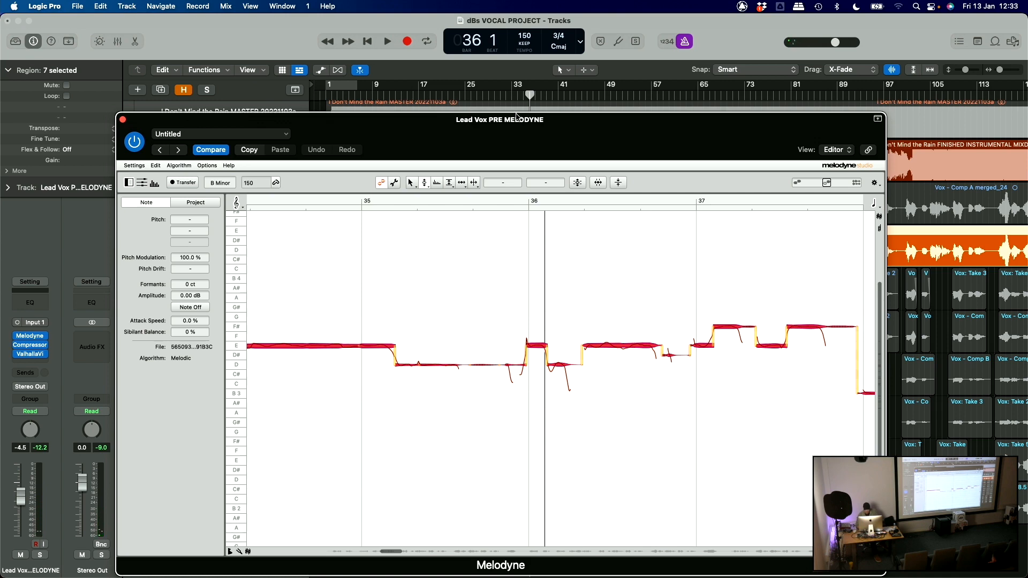
double_click(512, 102)
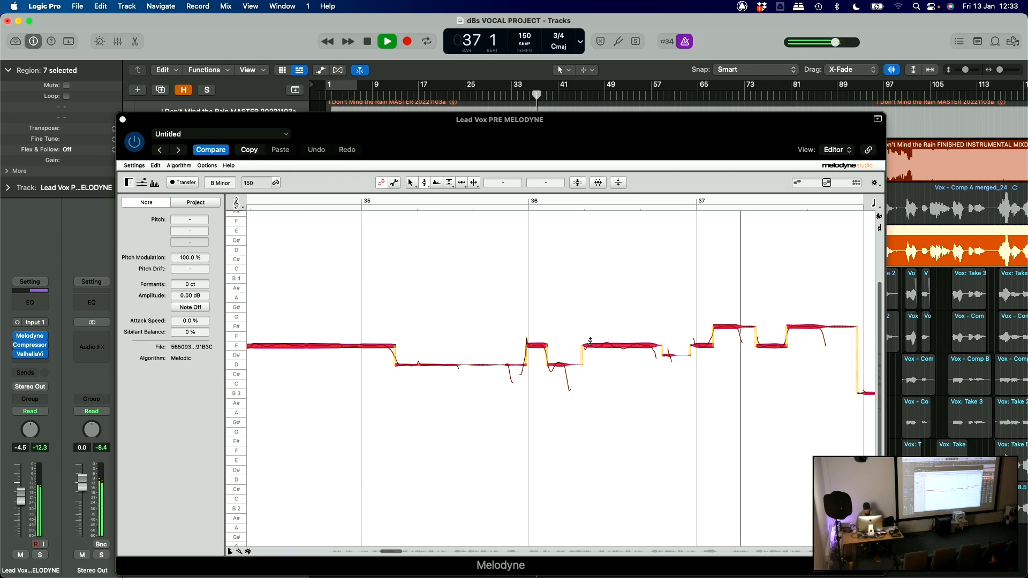
Step: Slow the pitch transitions between all selected notes to long glides, play from around bar 35 and clear the selection
key(space)
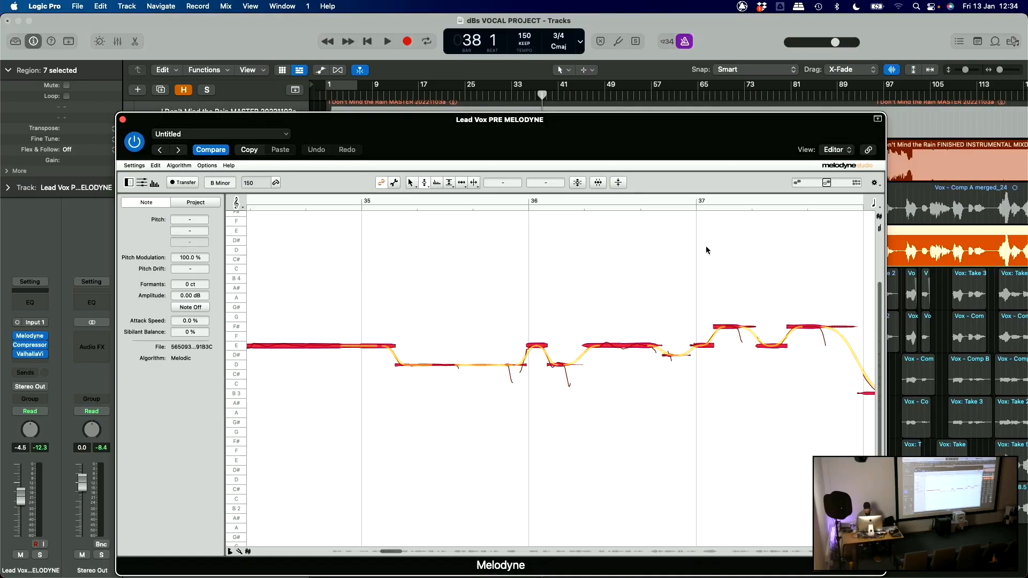
double_click(529, 97)
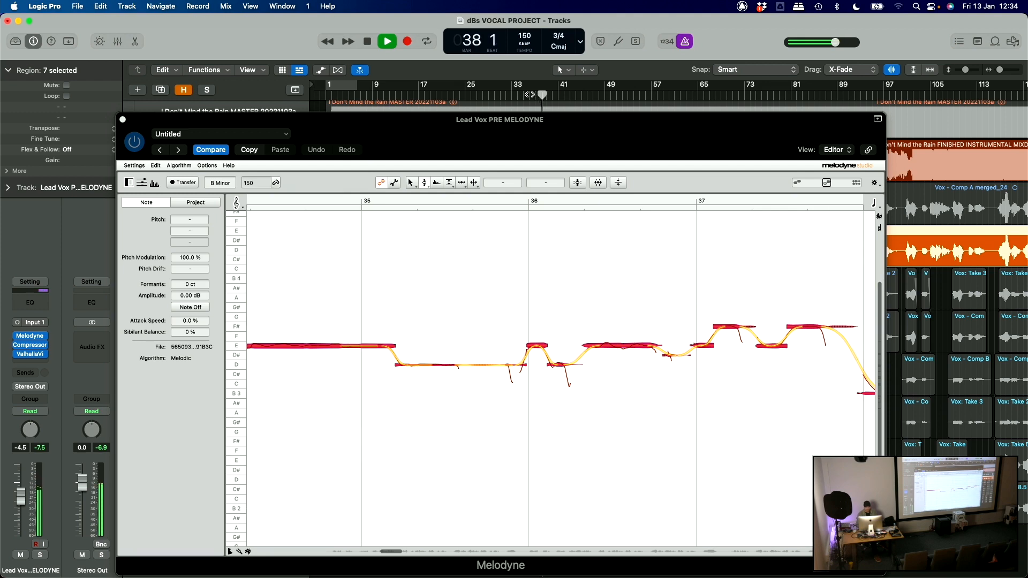
key(space)
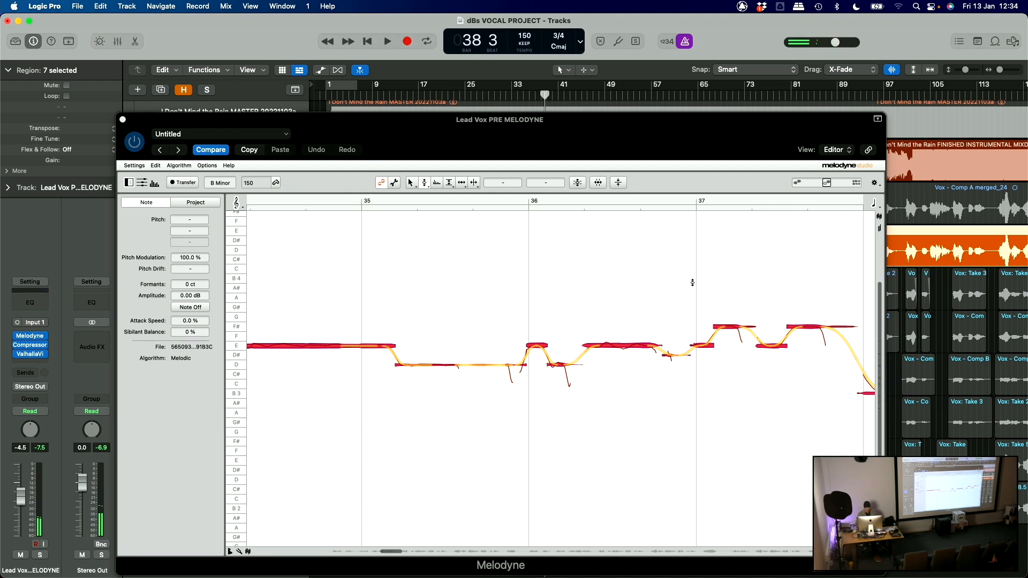
scroll(689, 295, right, 5)
click(689, 295)
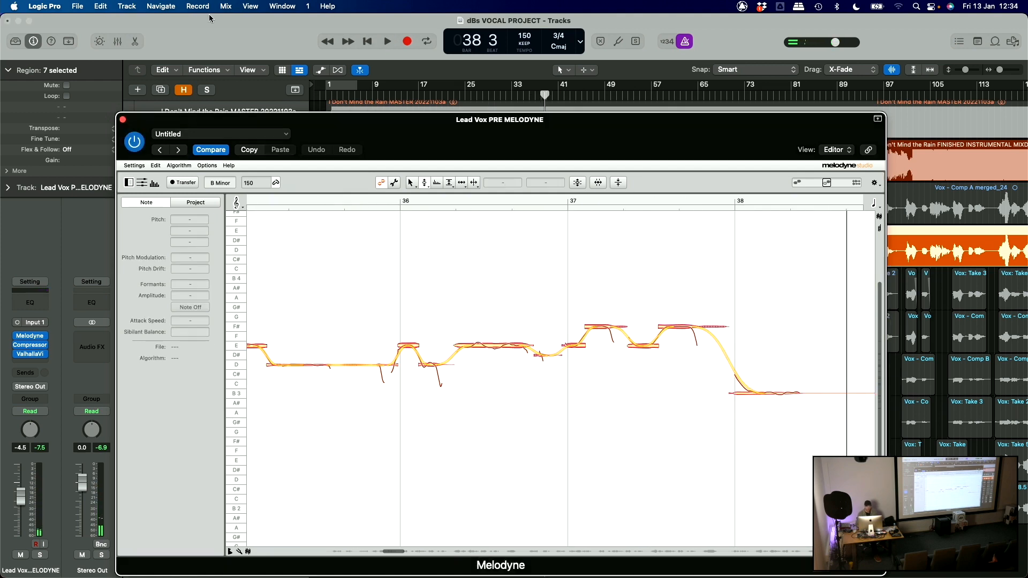
Step: Close the Melodyne window, deselect the vocal regions and zoom the arrangement out to show the whole song
click(123, 120)
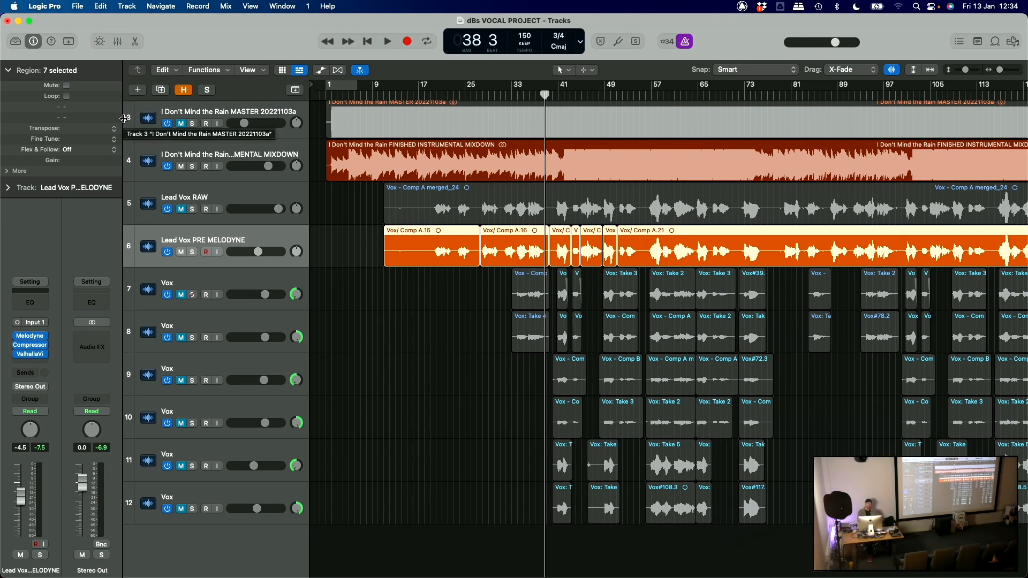
click(425, 327)
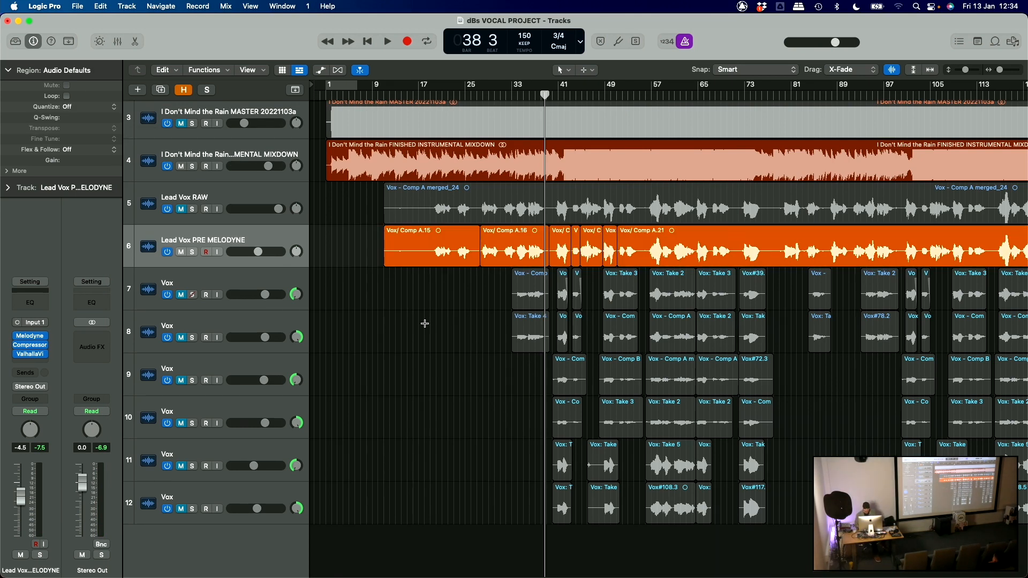
key(super+Left)
key(super+Left)
key(super+Left)
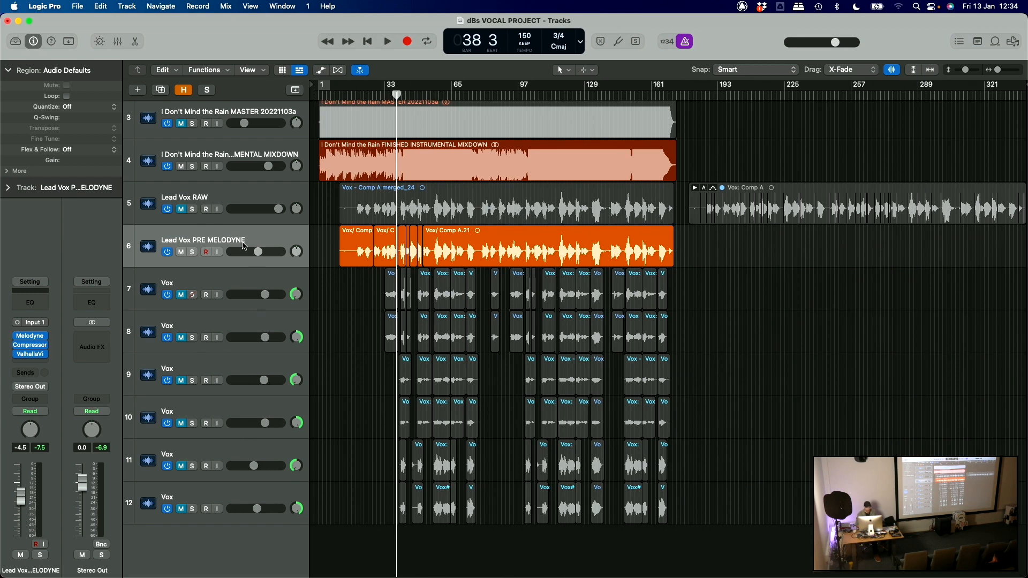
Step: Reopen Melodyne on the Lead Vox PRE MELODYNE track and pick the E4 note at bar 37 with the Time tool
click(30, 336)
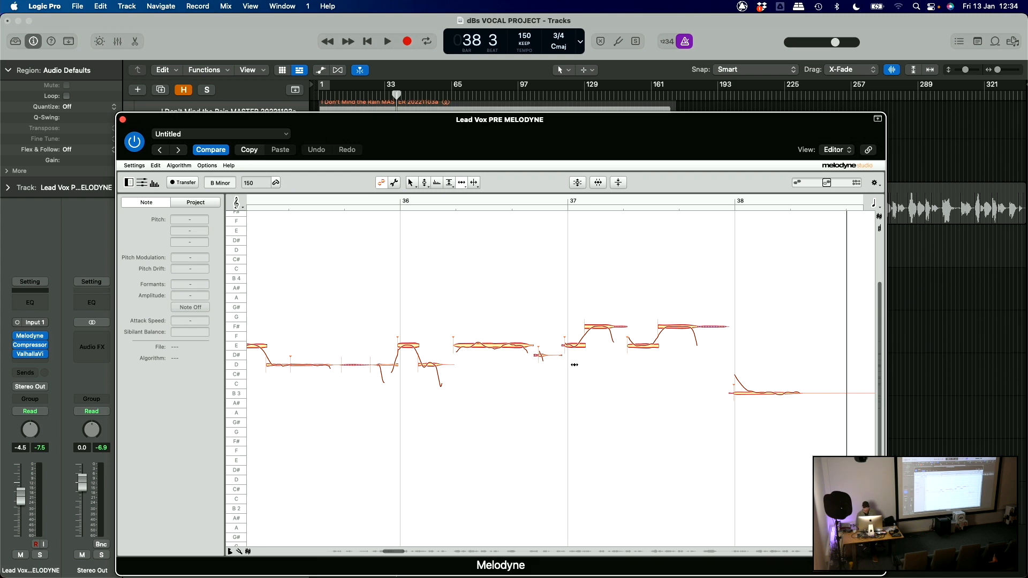
click(569, 346)
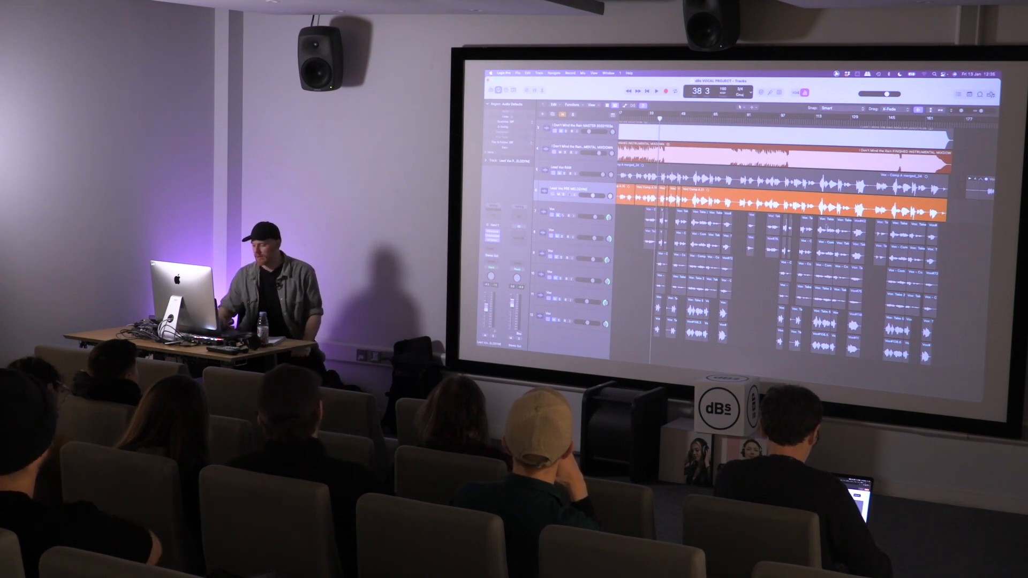
Step: Select the Lead Vox PRE MELODYNE track in the arrangement and open its Melodyne editor again
scroll(826, 227, left, 5)
click(576, 189)
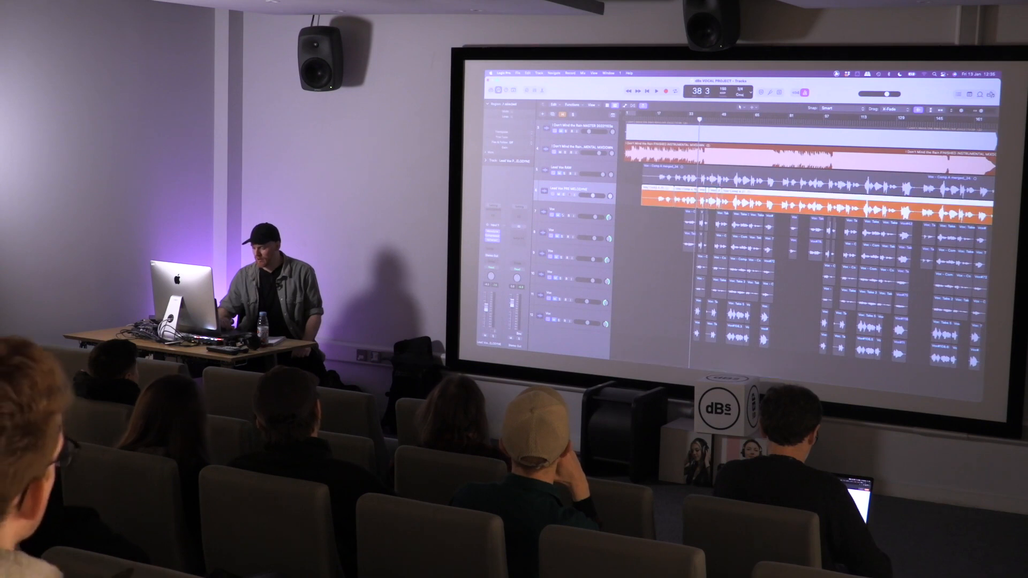
click(492, 232)
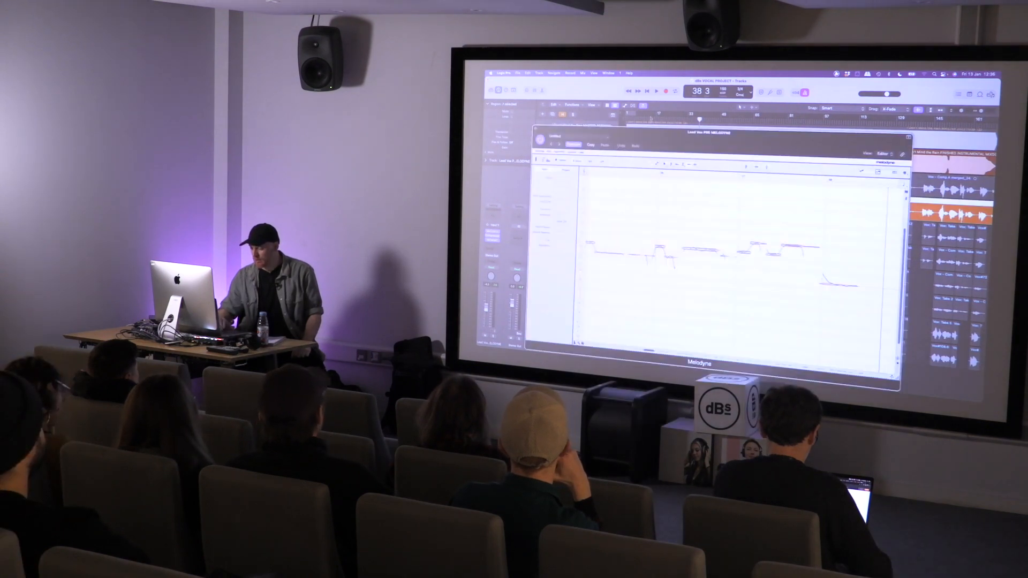